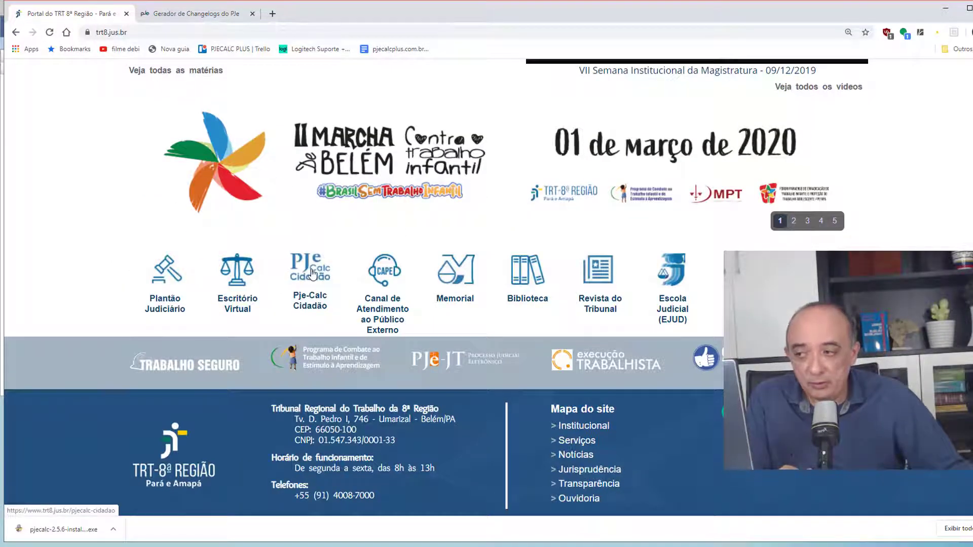
Step: Open the PJe-Calc Cidadão page on the TRT8 portal and read the instructions for installing the current version
left_click(312, 275)
scroll(314, 274, "down", 2)
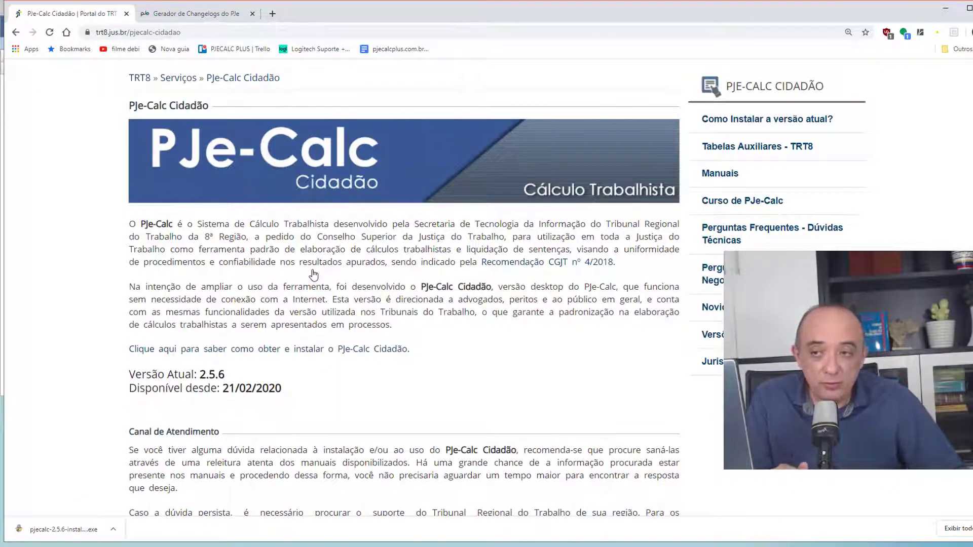
left_click(761, 123)
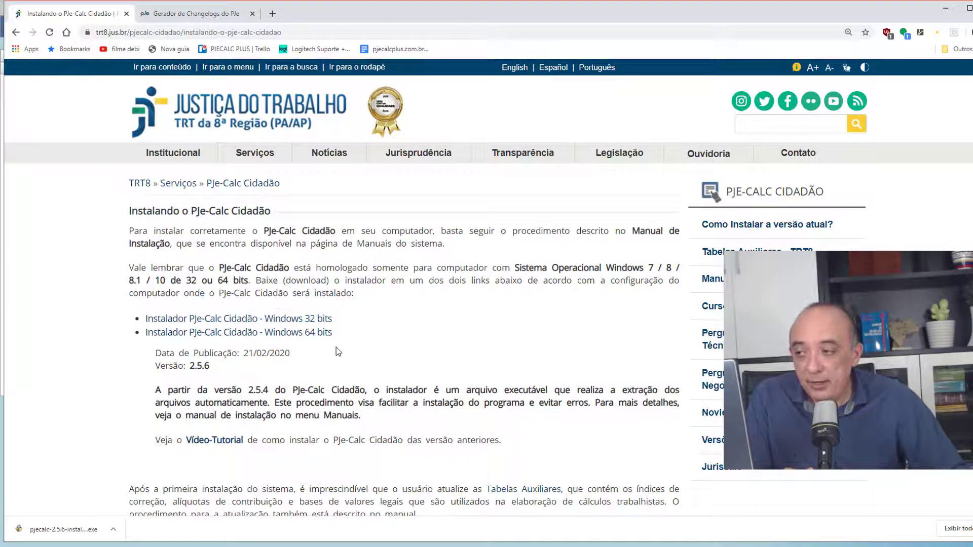
scroll(338, 355, "down", 3)
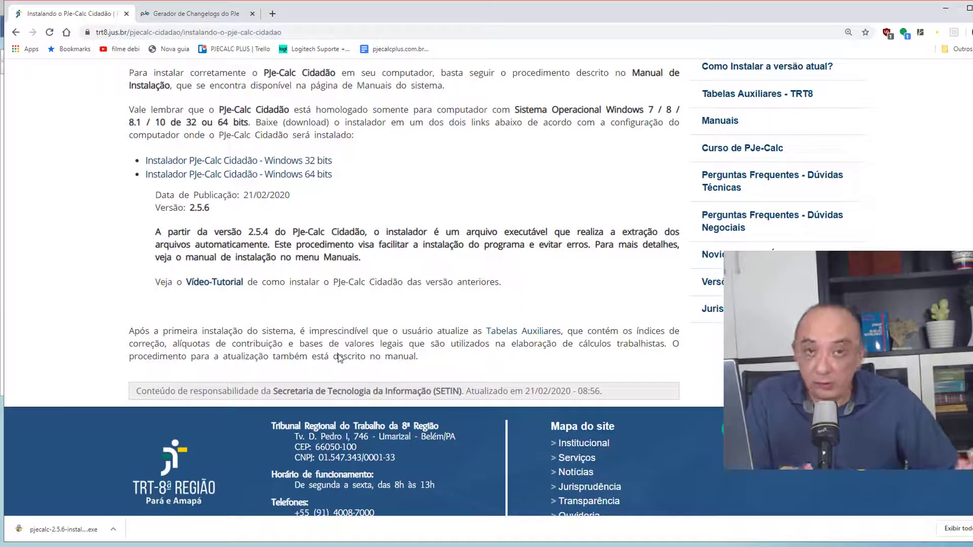
scroll(338, 355, "up", 2)
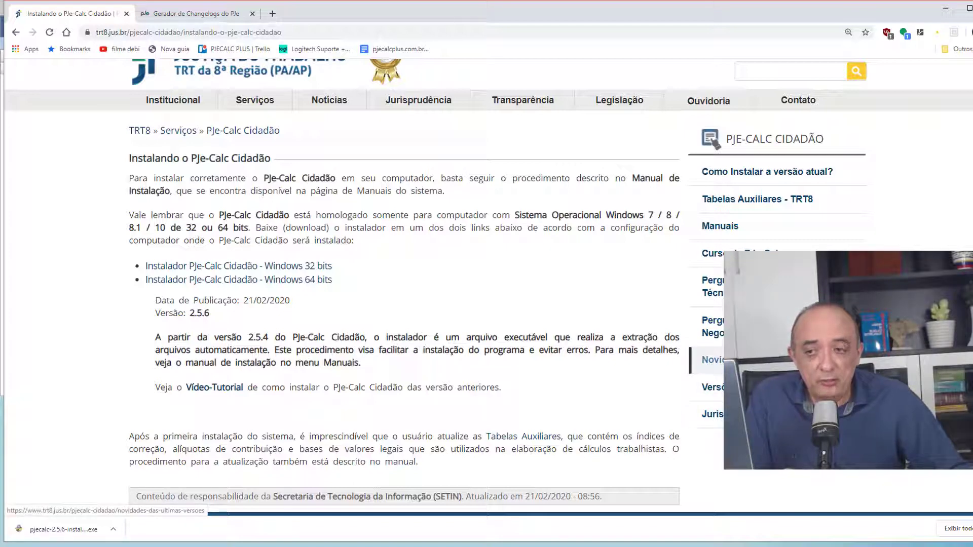
Step: Review the version 2.5.6 release notes, highlighting the CSV import improvement, and return to the installation page
left_click(712, 360)
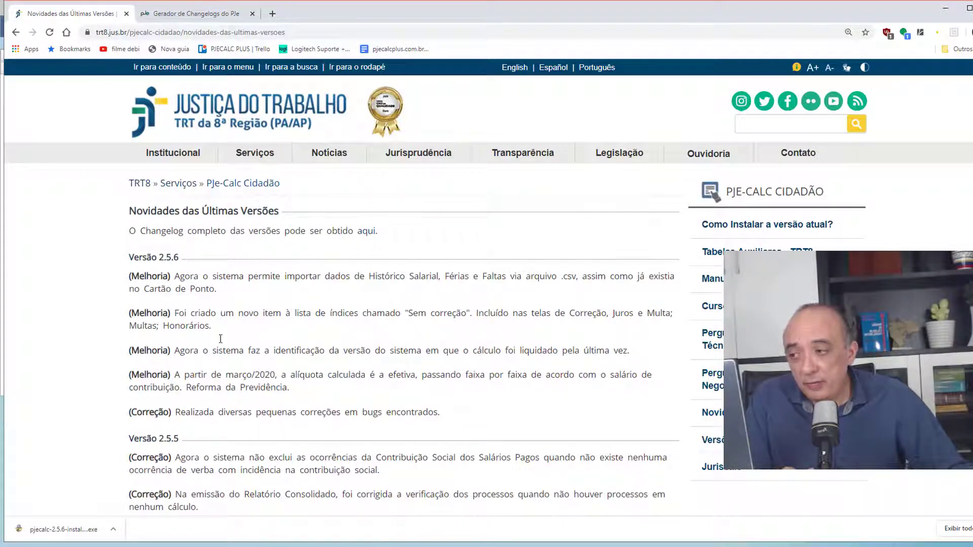
scroll(202, 313, "down", 1)
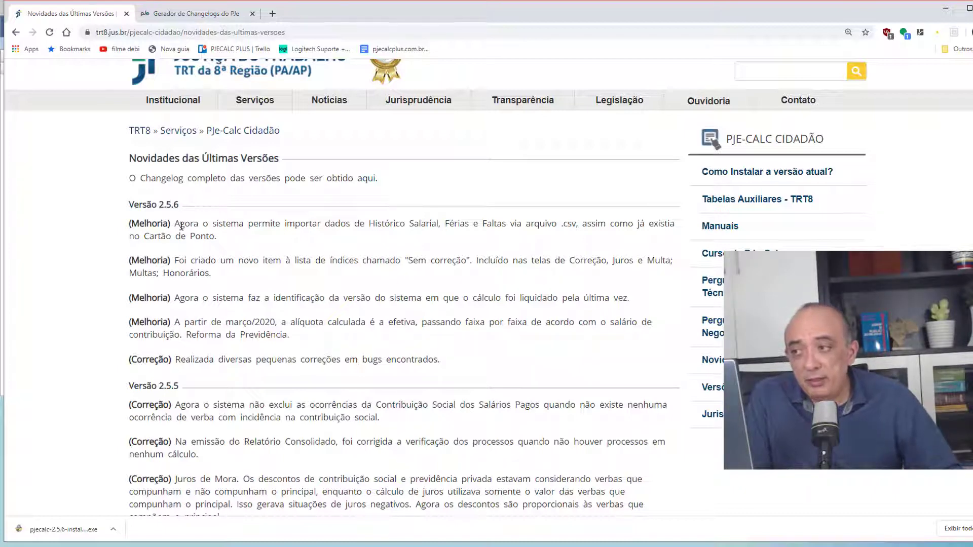
left_click_drag(176, 224, 297, 240)
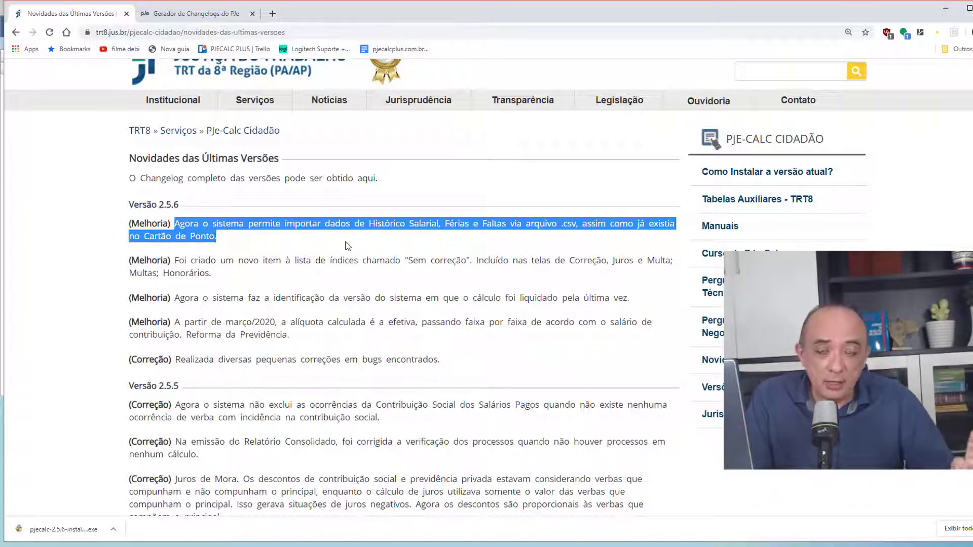
left_click(16, 36)
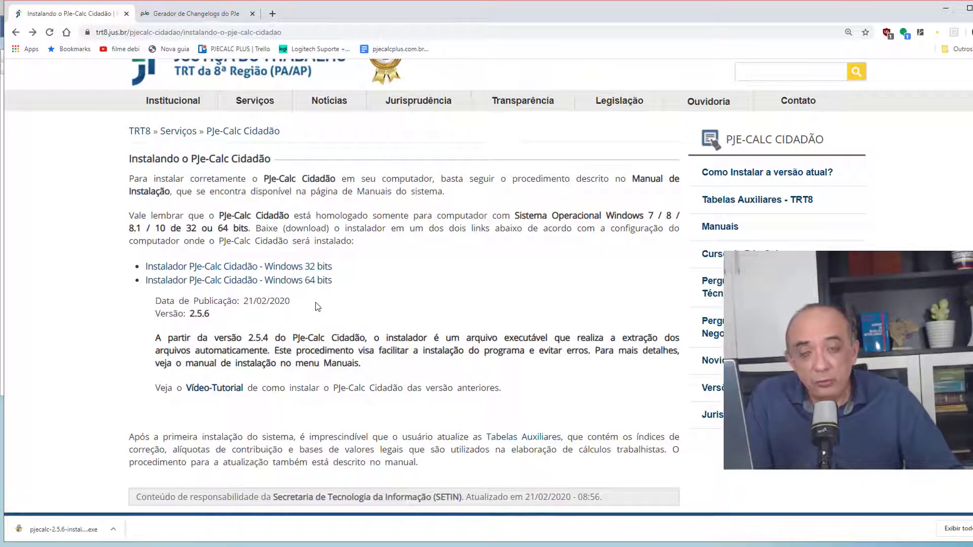
Step: Switch to File Explorer and locate iniciarPjeCalc in the pjecalc-windows64-2.5.6 folder under instalação pjecalc
left_click(375, 546)
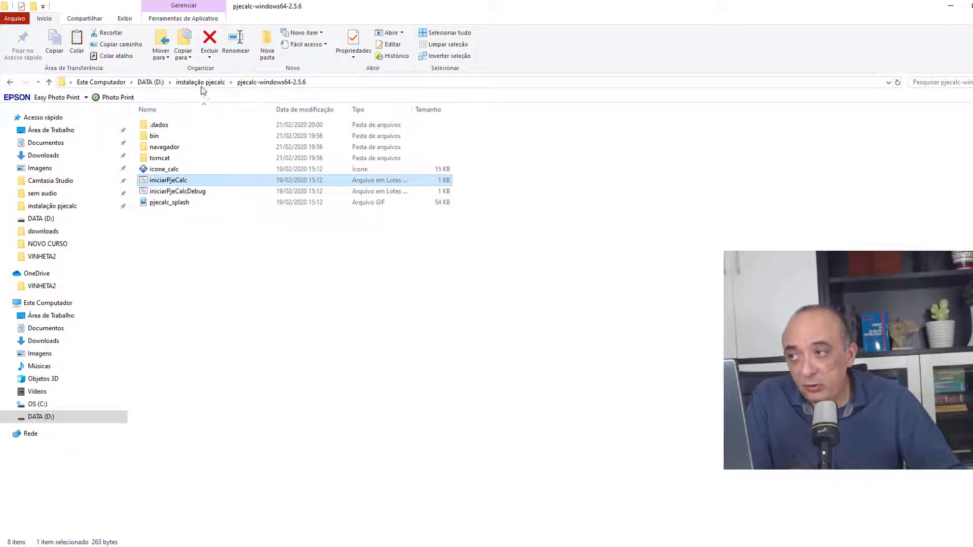
left_click(200, 82)
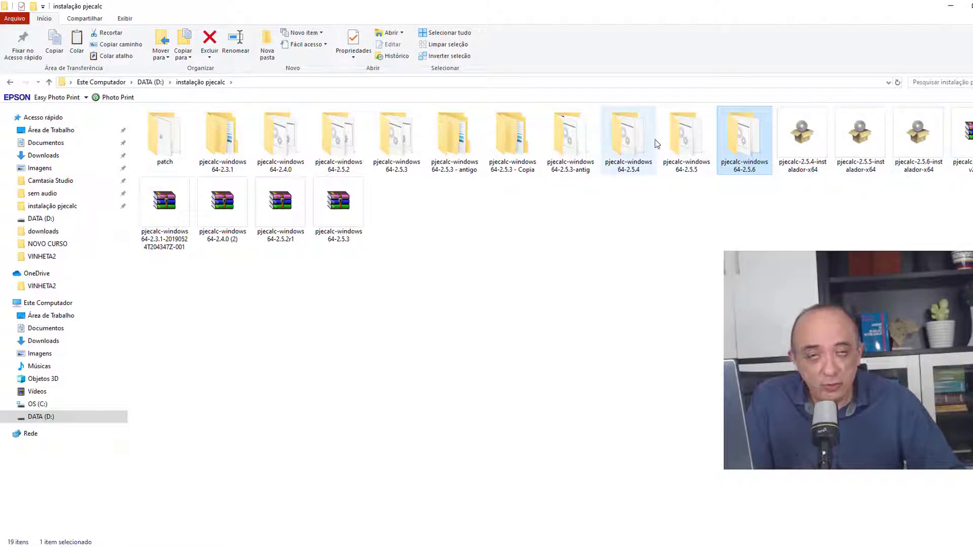
double_click(746, 149)
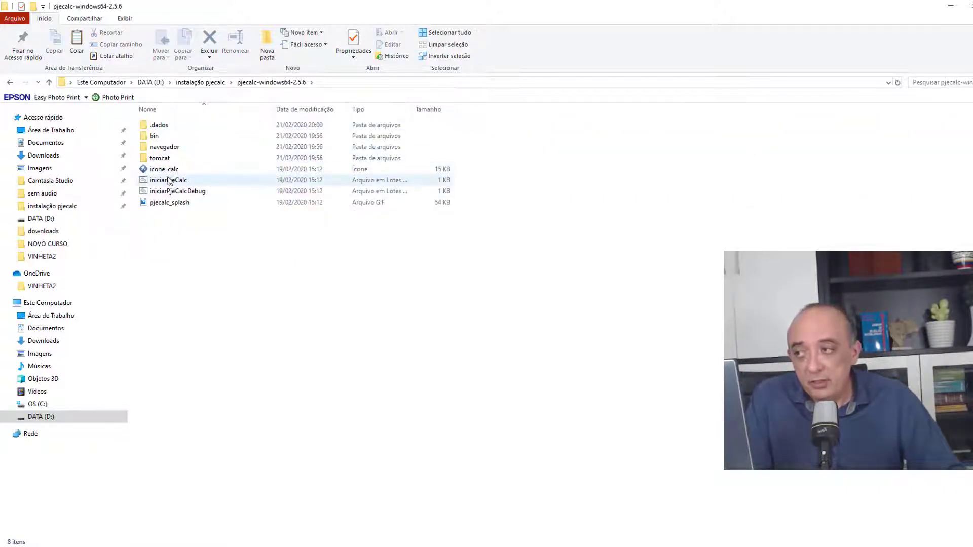
left_click(169, 181)
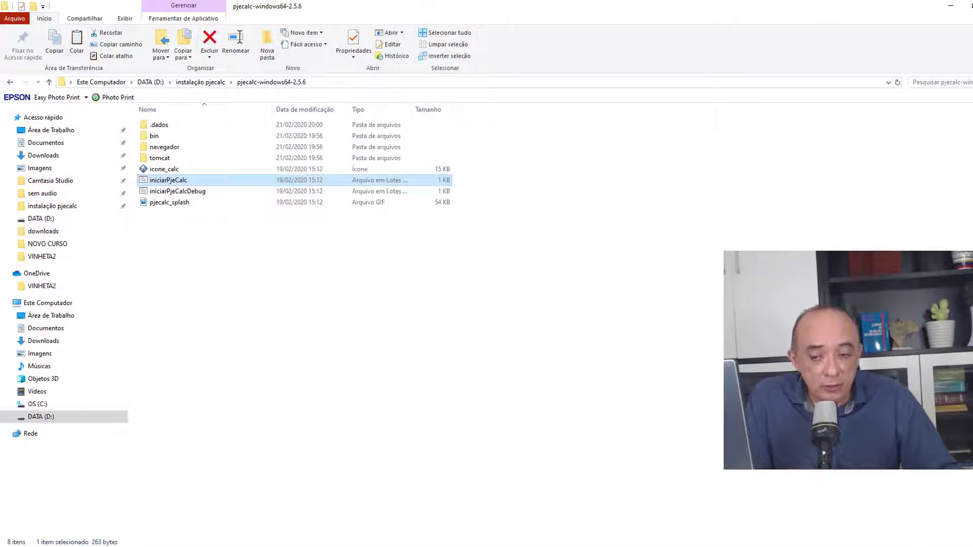
Step: Inspect the options offered by the running PjeCalc service among the hidden system tray programs, leaving it running
left_click(883, 546)
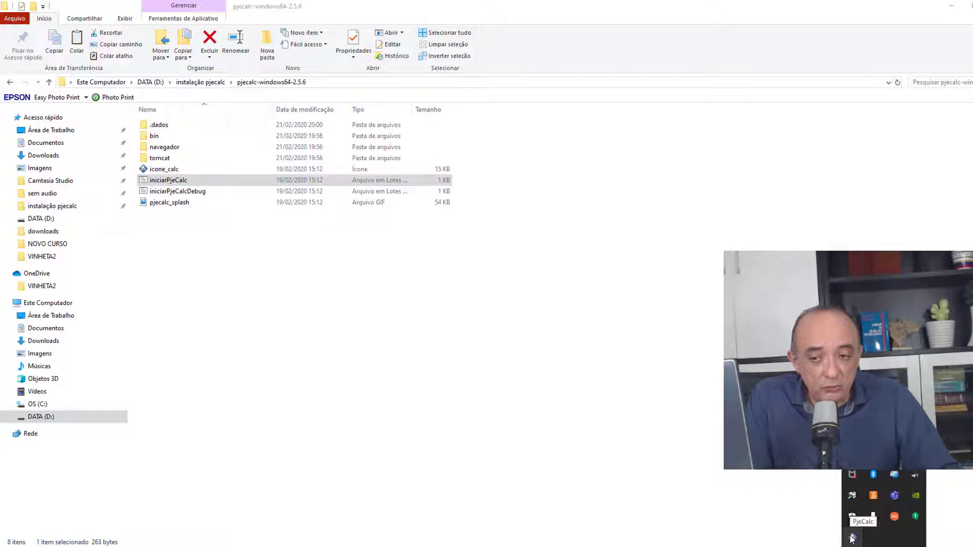
right_click(852, 538)
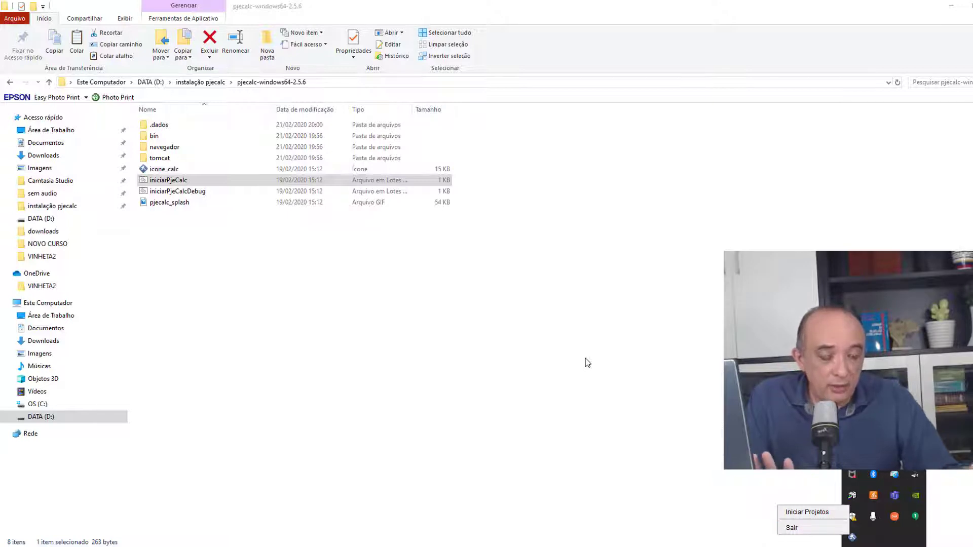
left_click(480, 298)
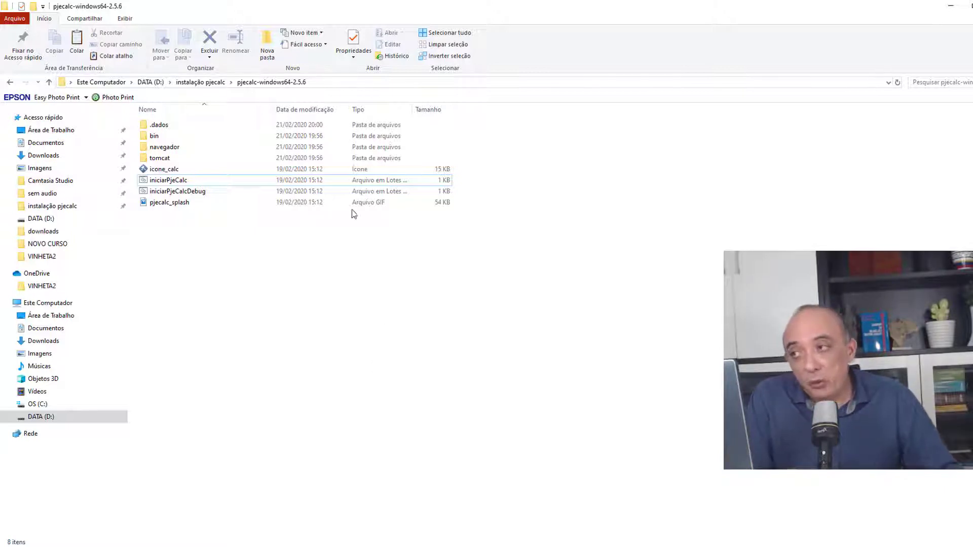
Step: Launch PJe-Calc Cidadão with iniciarPjeCalc and choose to continue with the instance that is already running
left_click(166, 126)
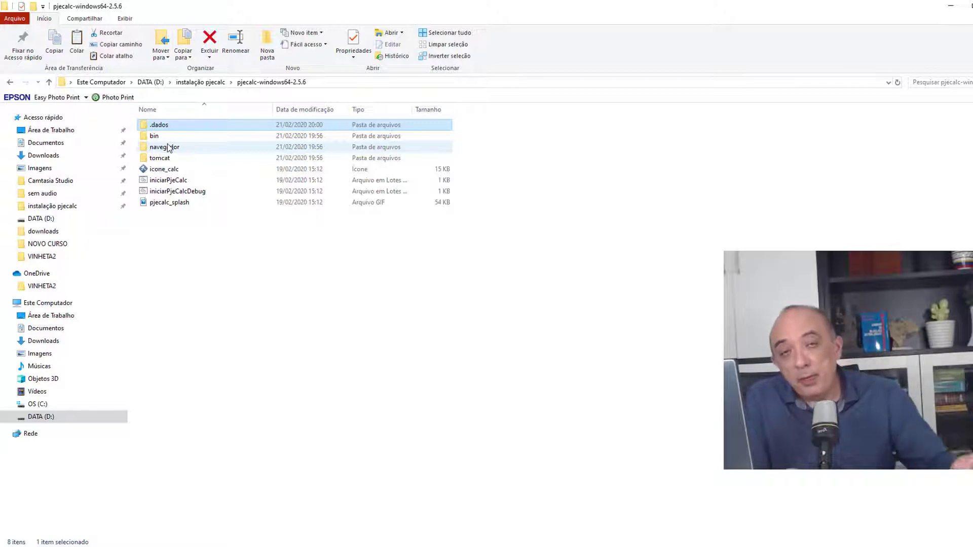
double_click(166, 181)
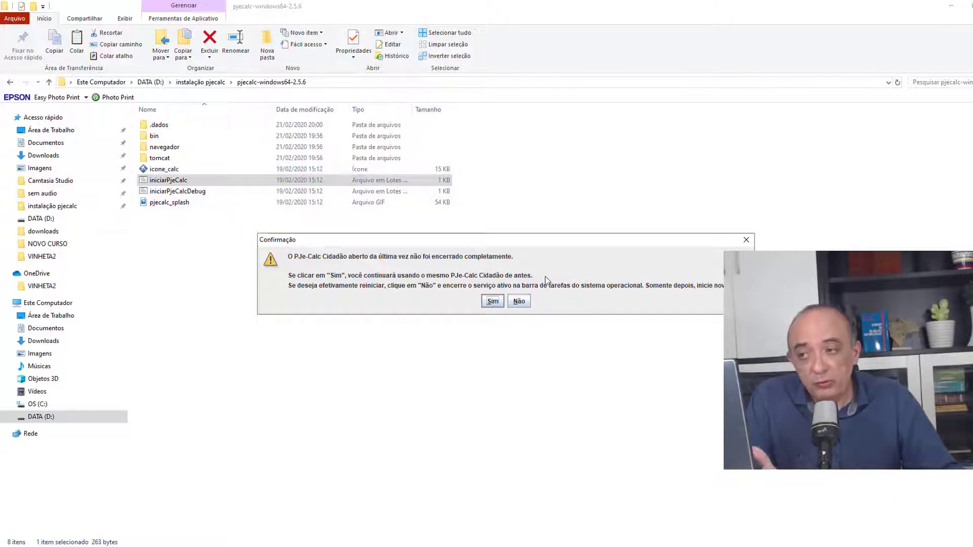
left_click(493, 301)
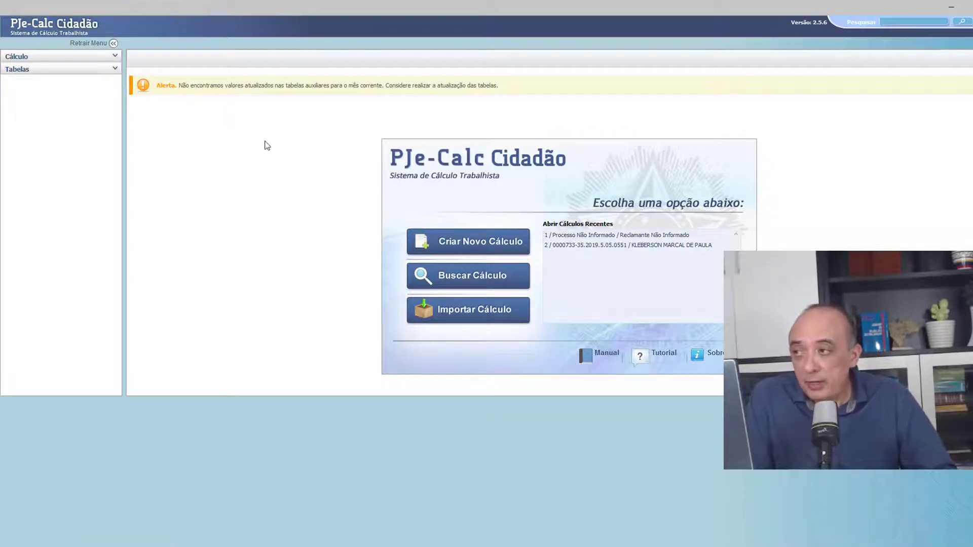
Step: Check the outdated-tables alert against the latest month in the Correção Monetária table and return to the home page
left_click_drag(179, 85, 522, 93)
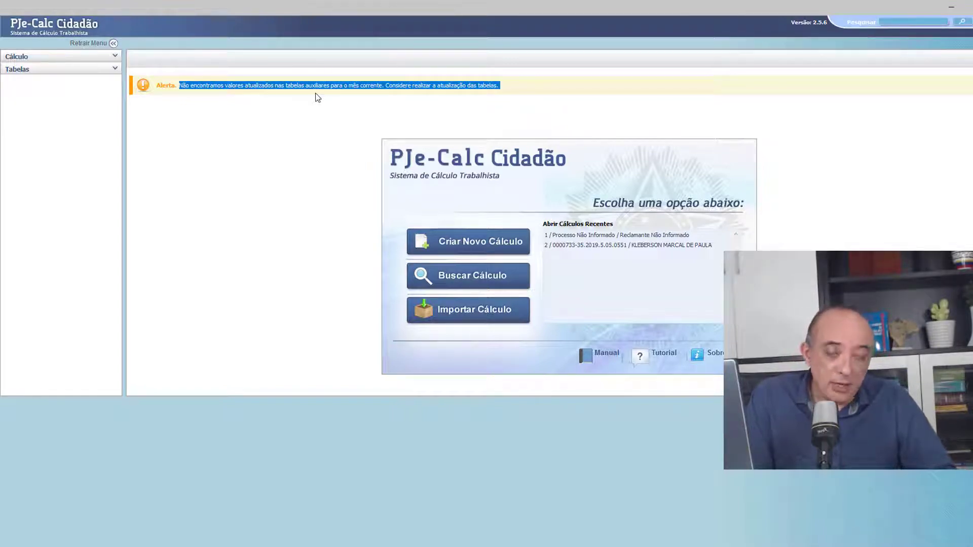
left_click(25, 70)
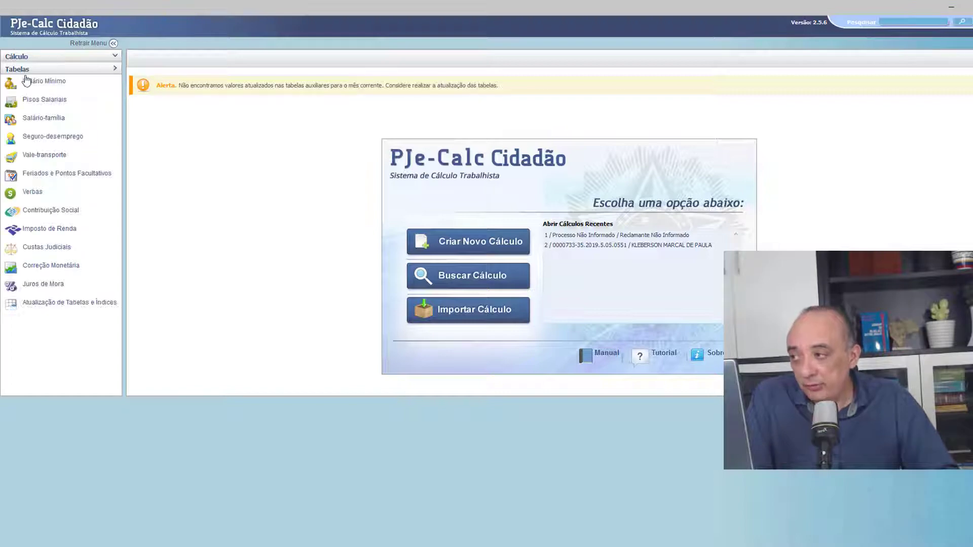
left_click(55, 272)
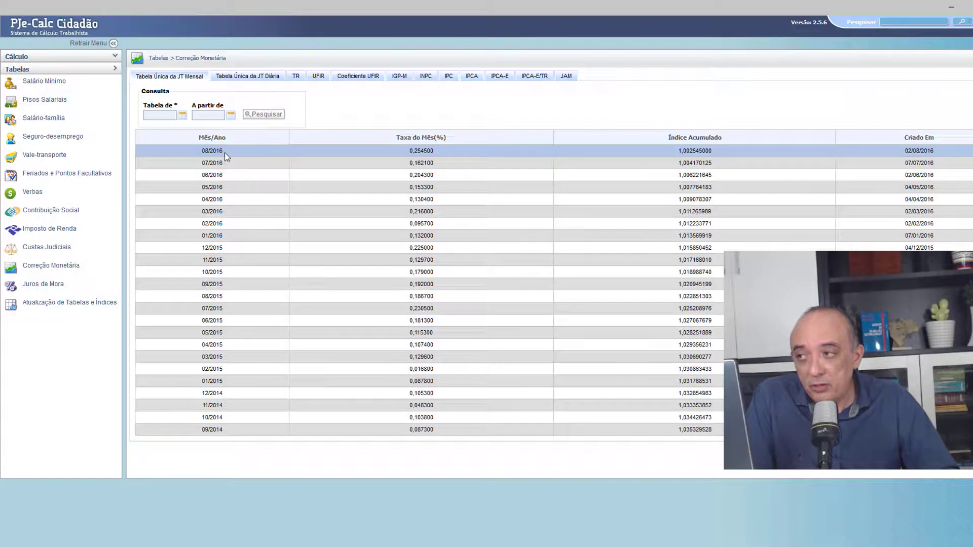
left_click_drag(224, 150, 207, 152)
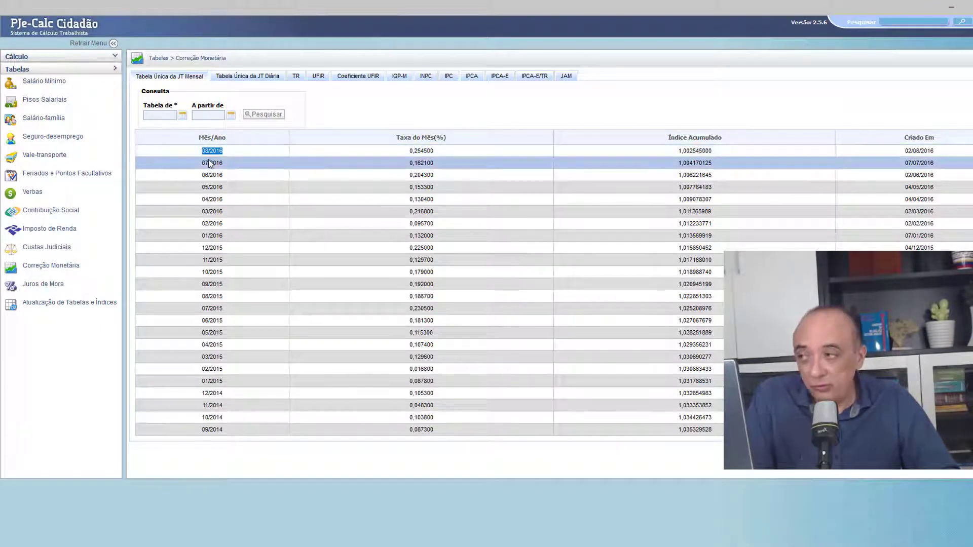
left_click(45, 32)
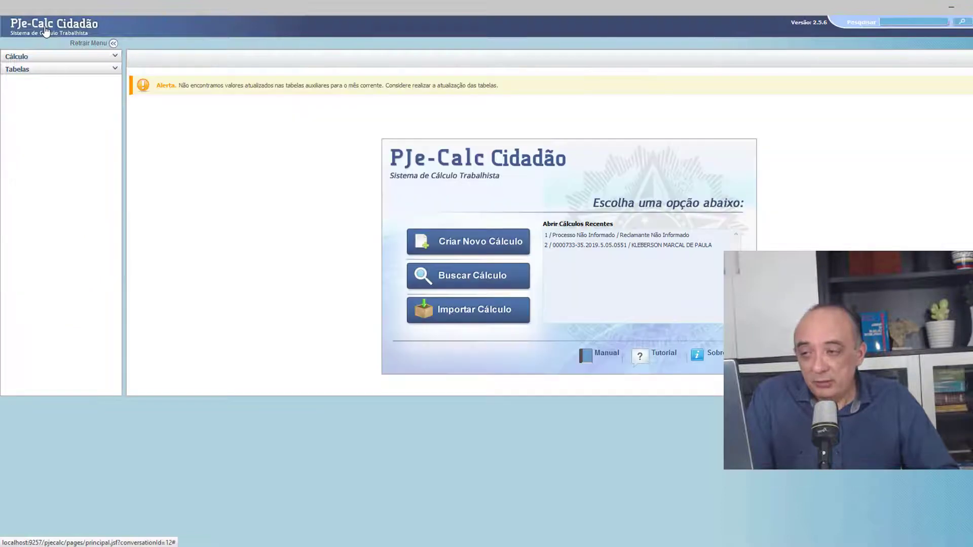
Step: Open recent calculation 1, which has no case informed, and view its calculation parameters
left_click(589, 236)
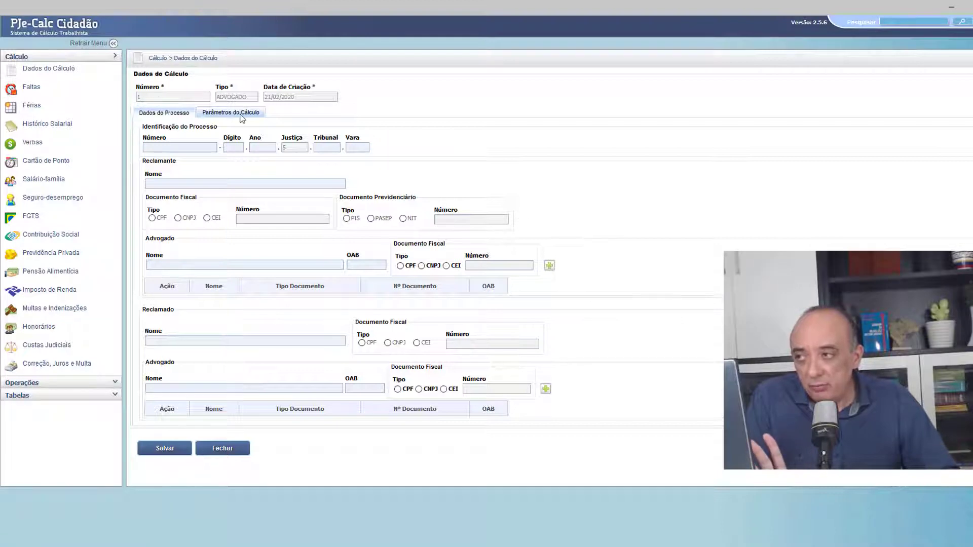
left_click(231, 113)
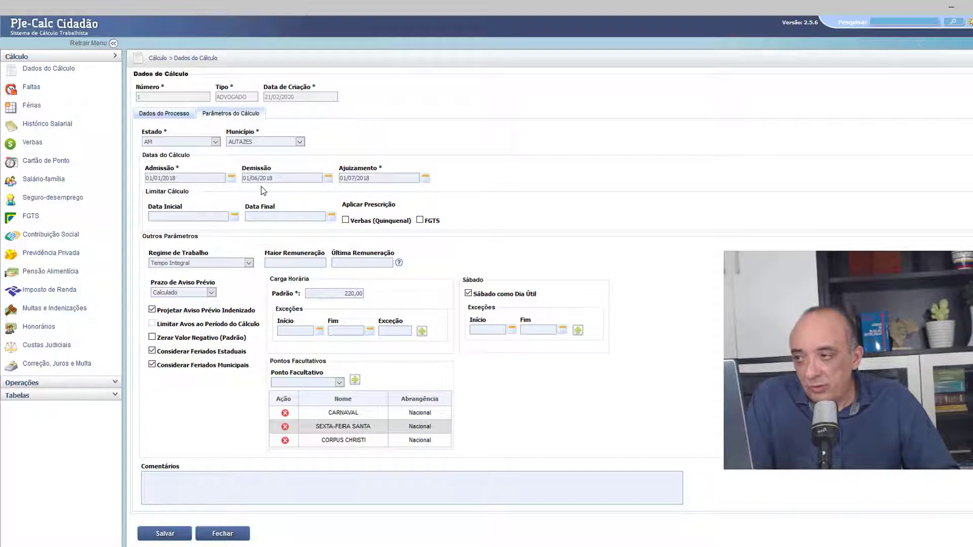
Step: Start a new Histórico Salarial entry, name it SALÁRIO DEVIDO and check its initial and final periods
left_click(45, 128)
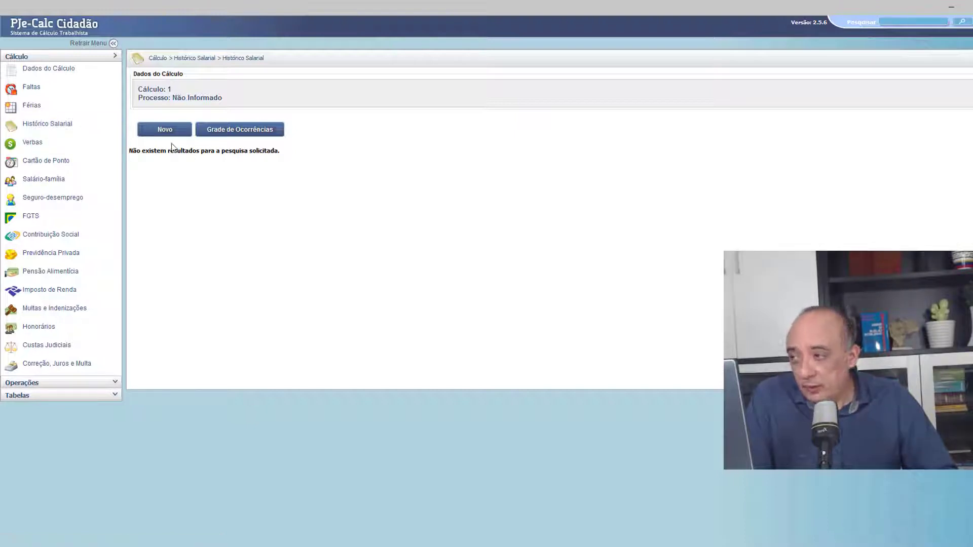
left_click(161, 132)
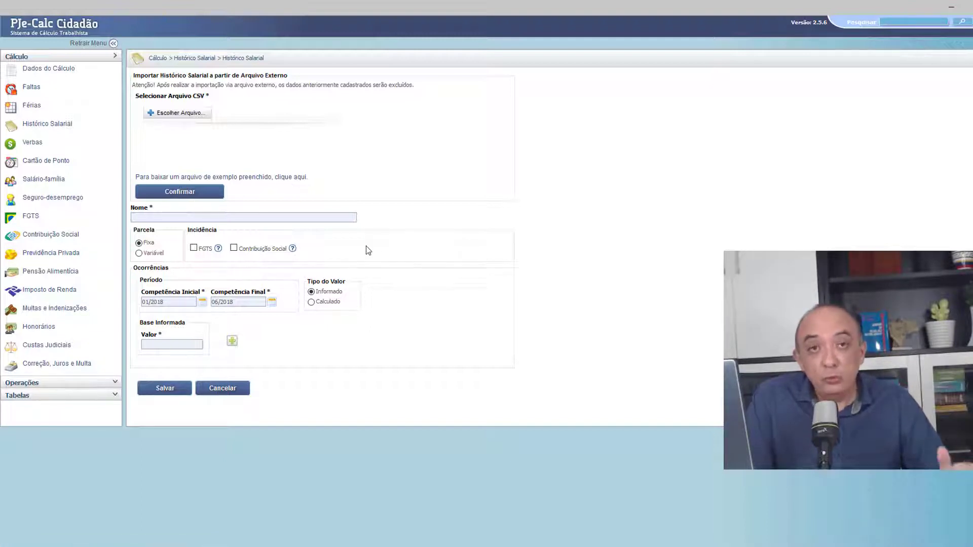
left_click(215, 220)
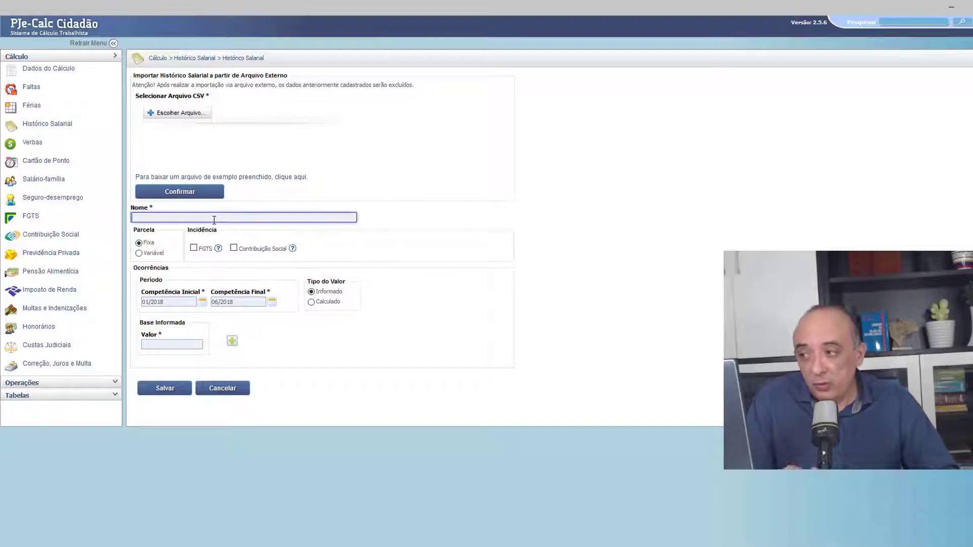
type("SAL")
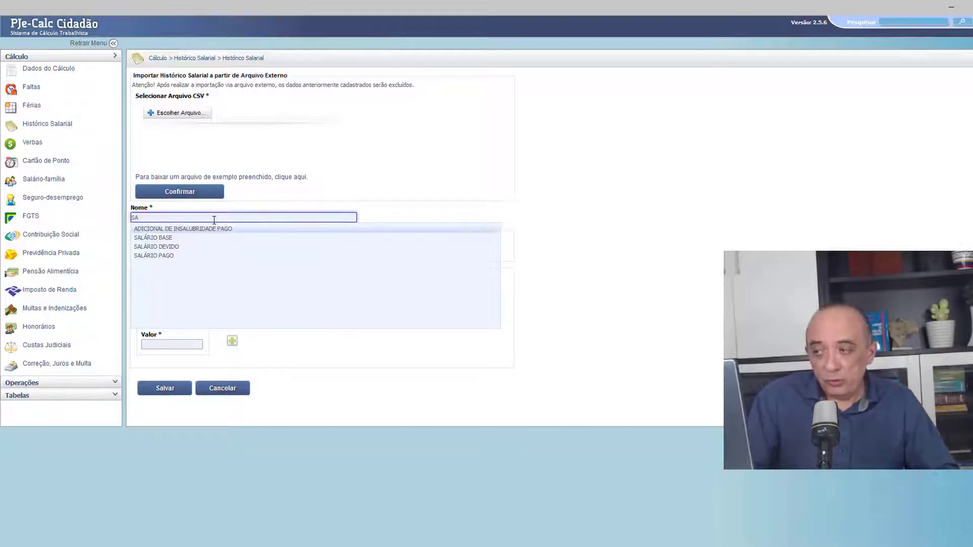
left_click(181, 246)
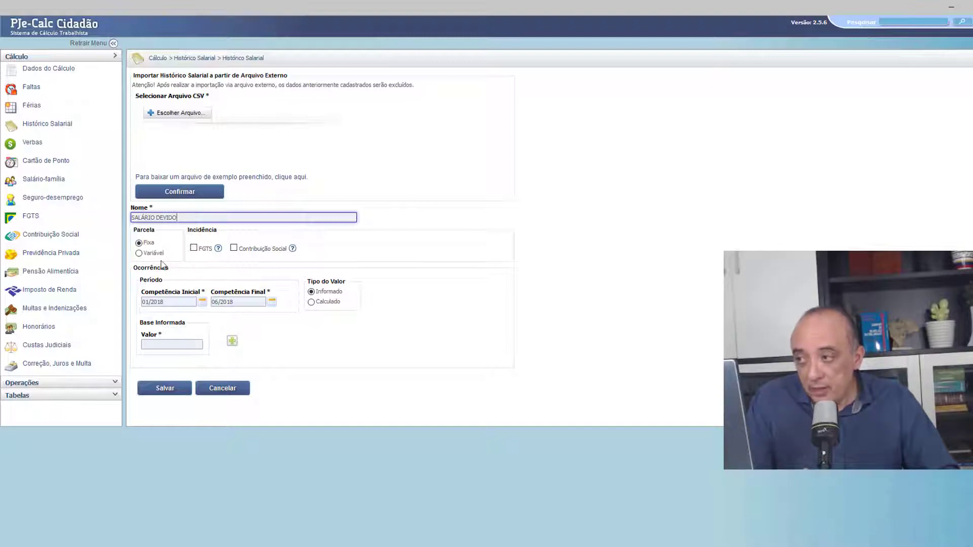
left_click(196, 301)
left_click(240, 301)
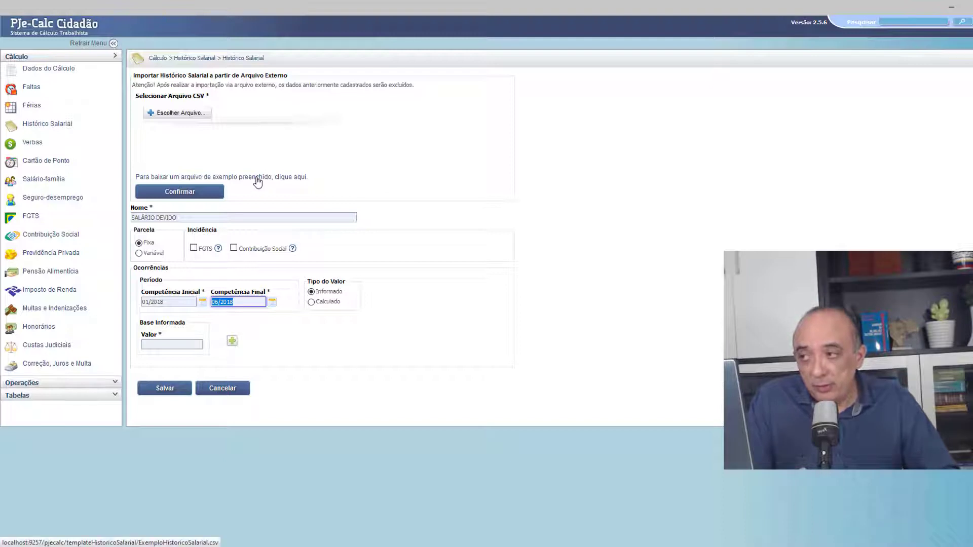
Step: Open the sample file ExemploHistoricoSalarial.csv in Microsoft Excel and examine the monthly salary rows
left_click(293, 182)
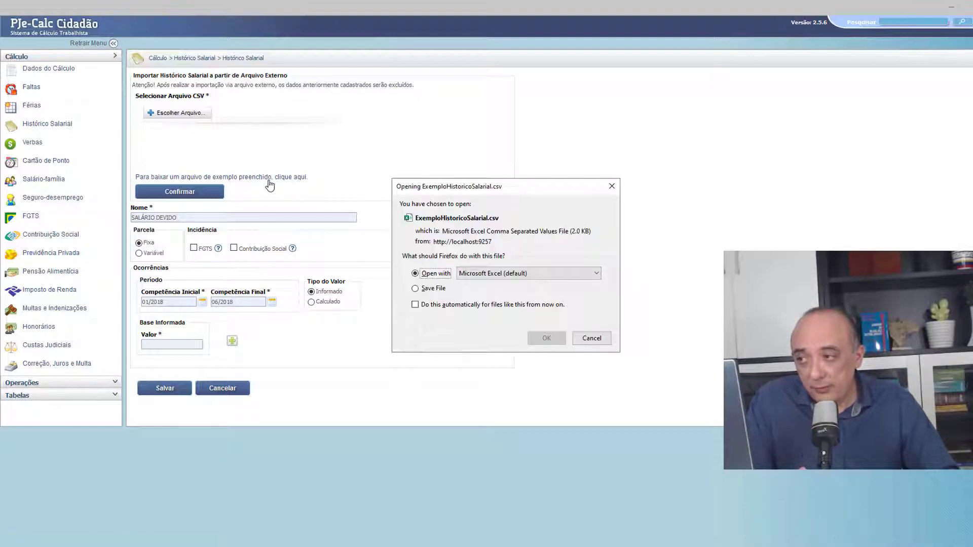
left_click(513, 275)
left_click(513, 274)
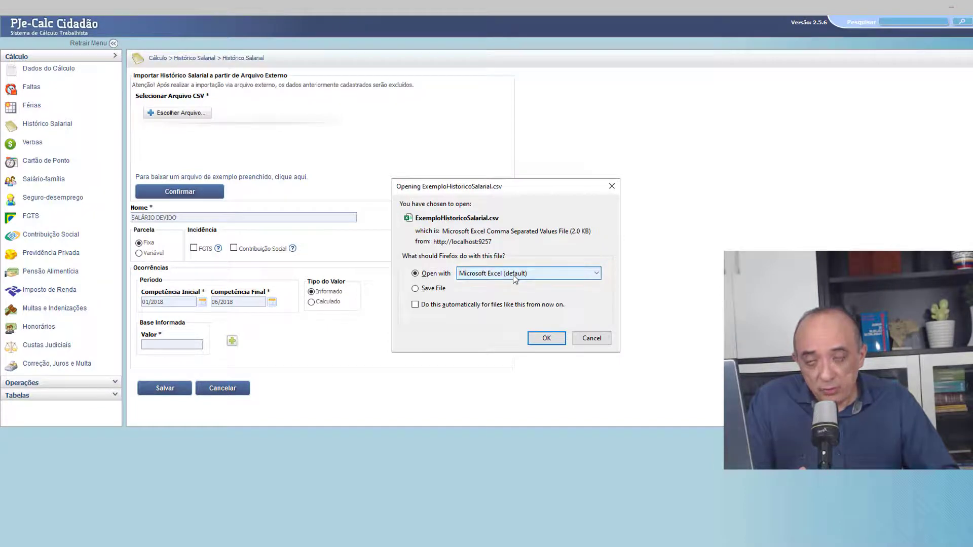
left_click(545, 338)
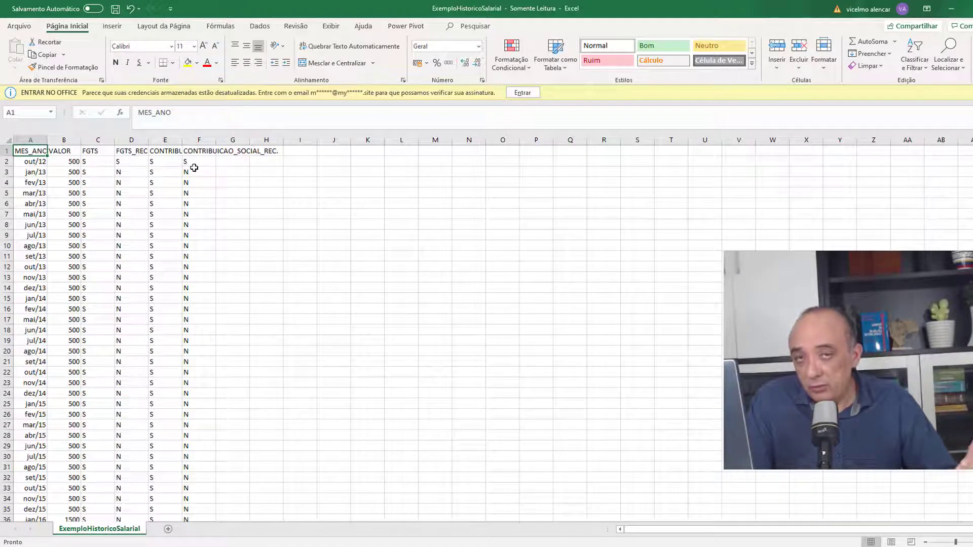
left_click(39, 168)
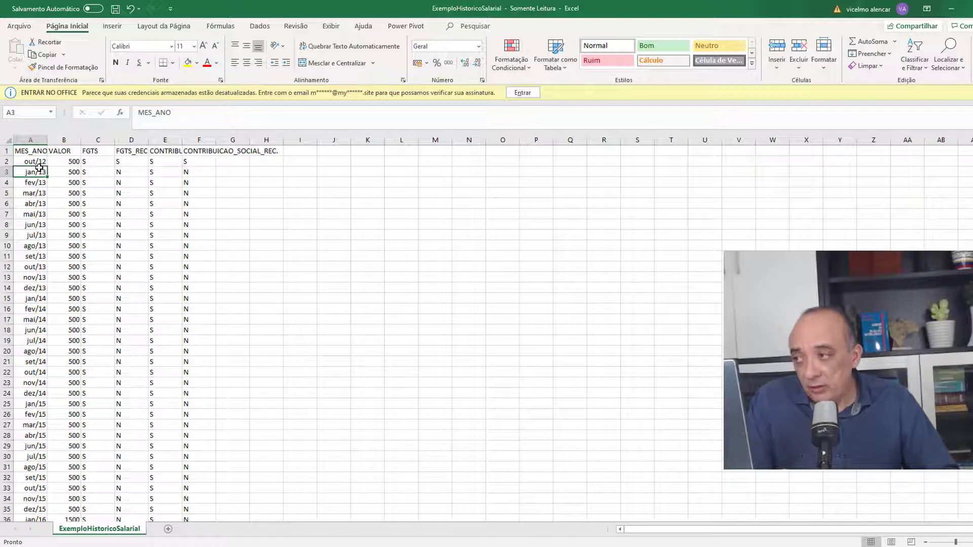
Step: Examine the VALOR, FGTS and FGTS_REC. entries for the jan/13 row of the sample salary file
left_click(68, 170)
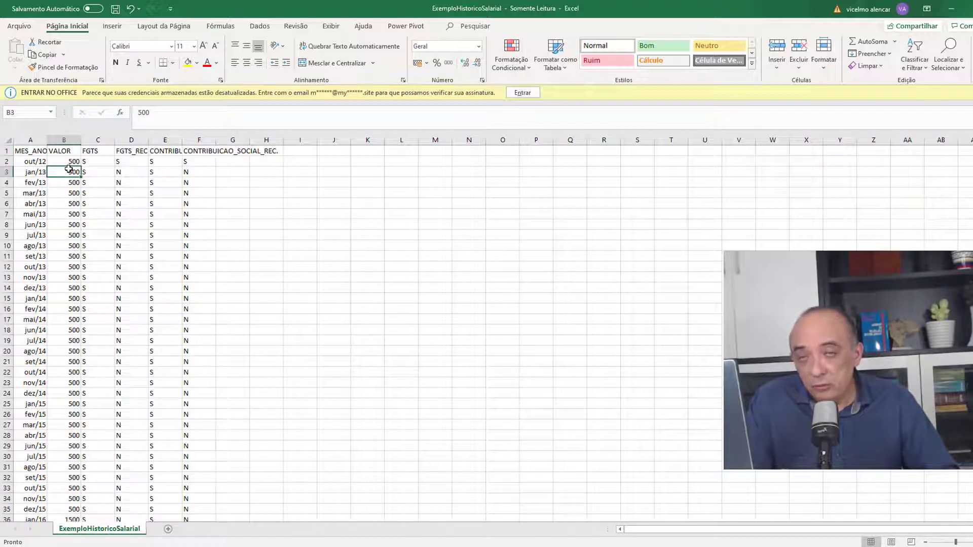
left_click(98, 172)
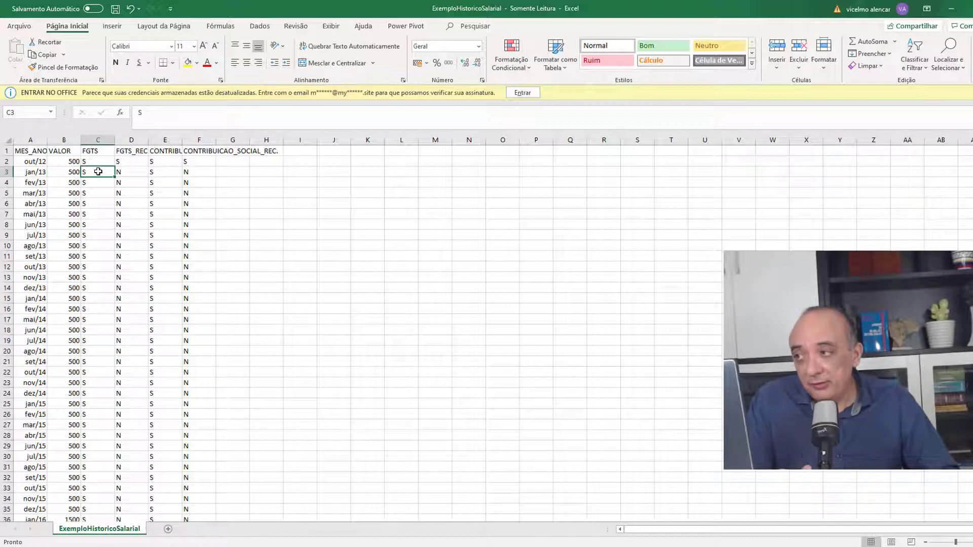
left_click(133, 173)
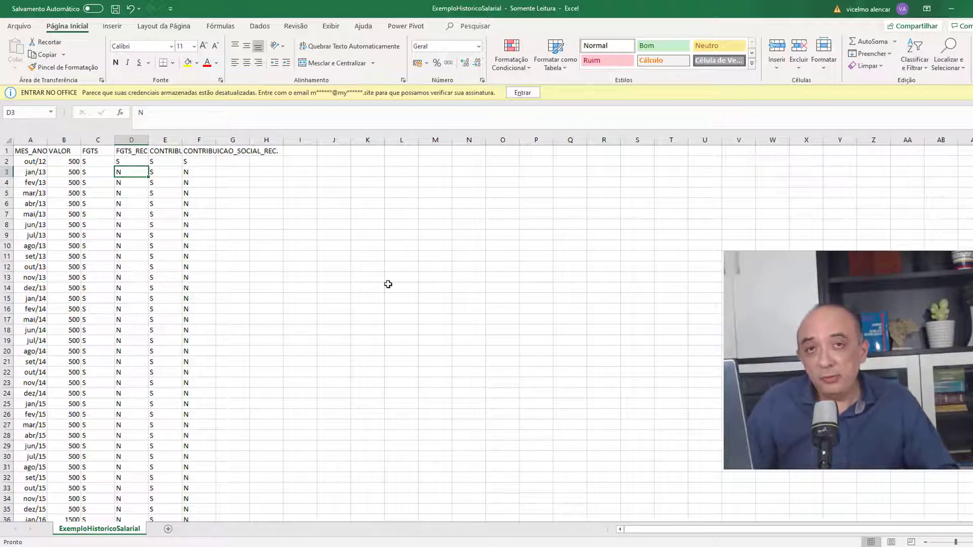
Step: Switch to PJe-Calc and add SALÁRIO DEVIDO occurrences with value 1,00 for the period 01/2018 to 06/2018
key("alt+Tab")
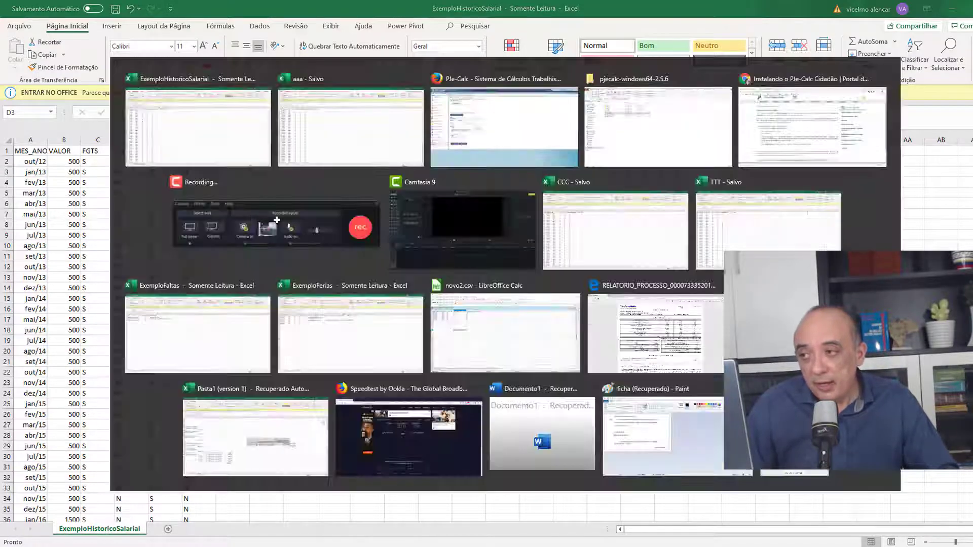
key("alt+Tab")
key("alt+Tab")
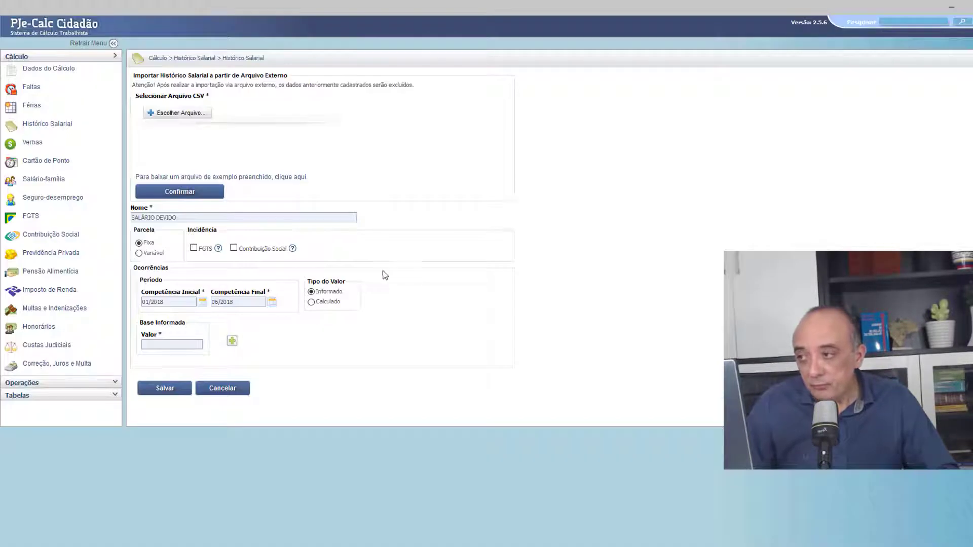
left_click(179, 347)
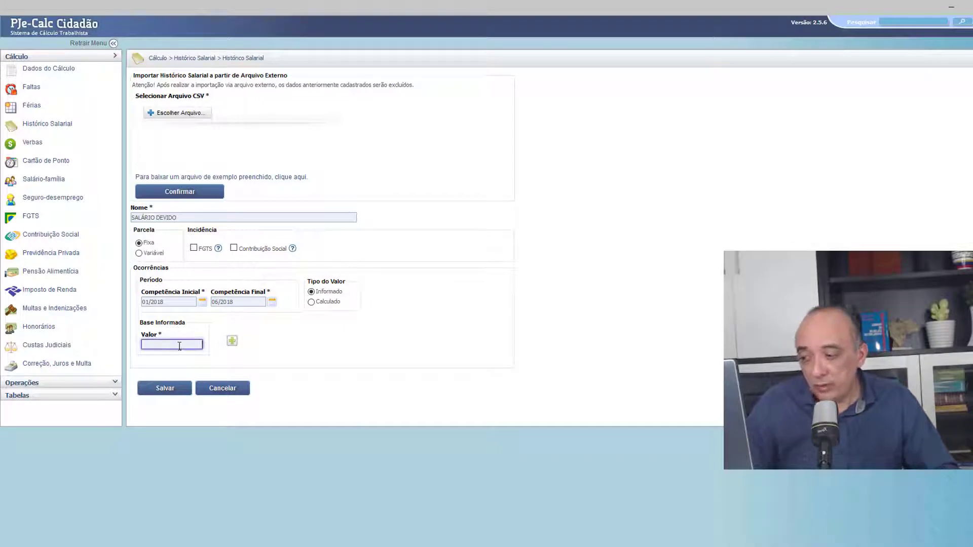
type("1,00")
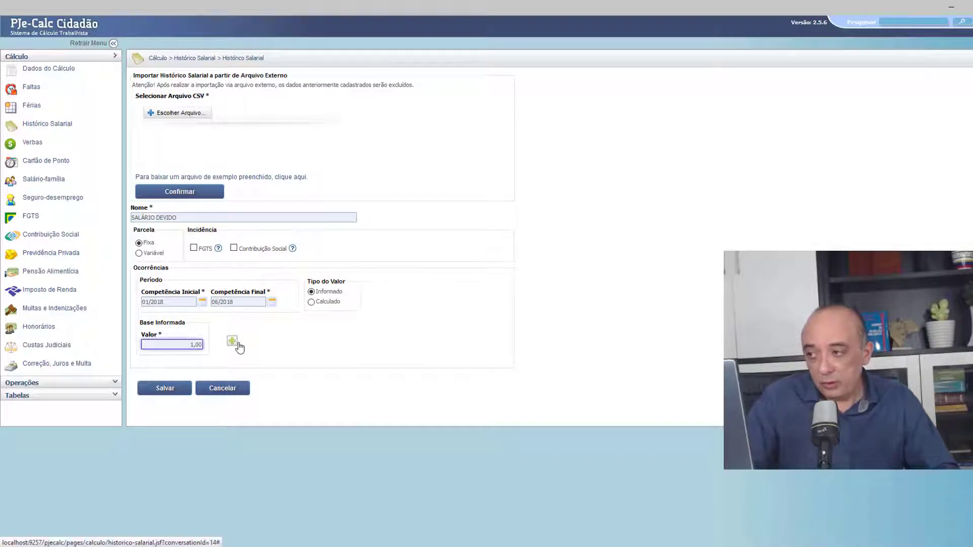
left_click(232, 342)
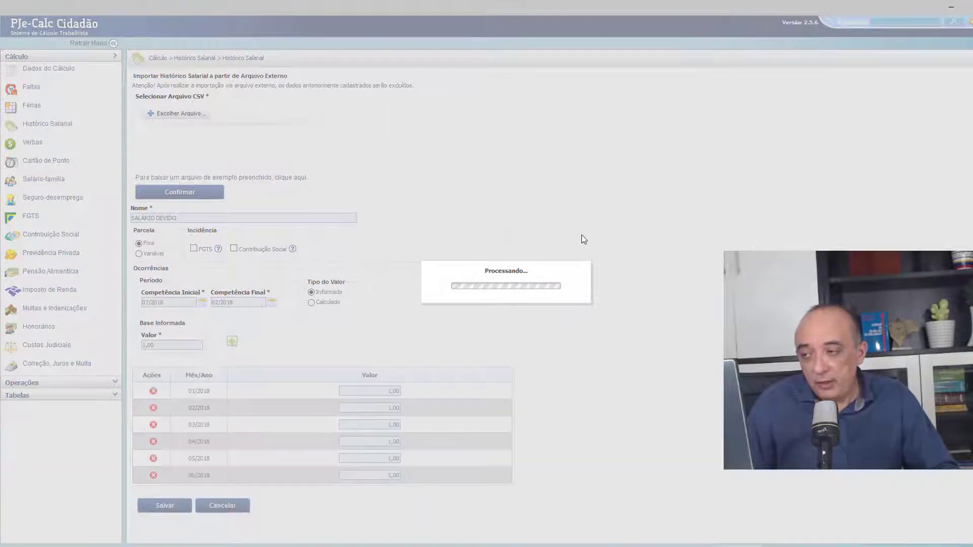
scroll(461, 266, "down", 3)
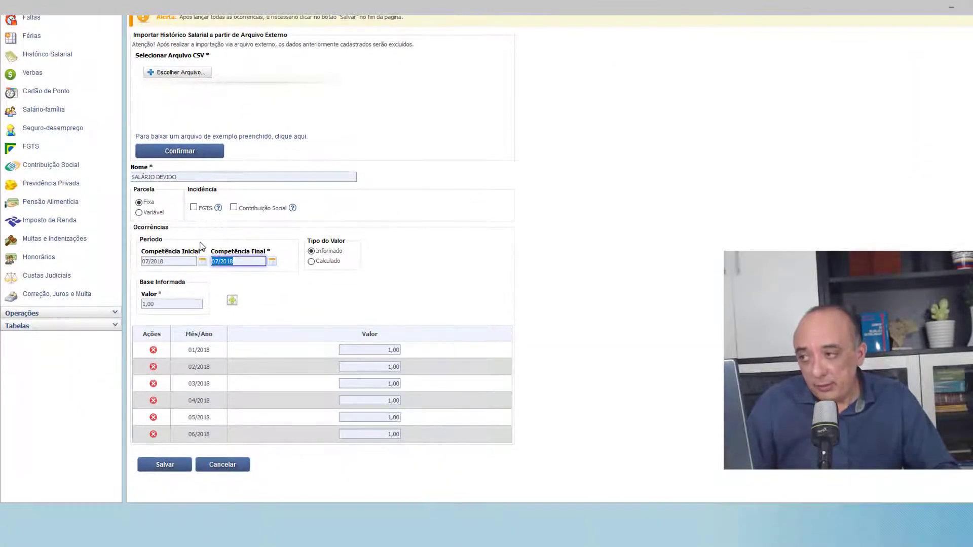
Step: Enable FGTS and Contribuição Social incidence for the SALÁRIO DEVIDO entry
left_click(194, 208)
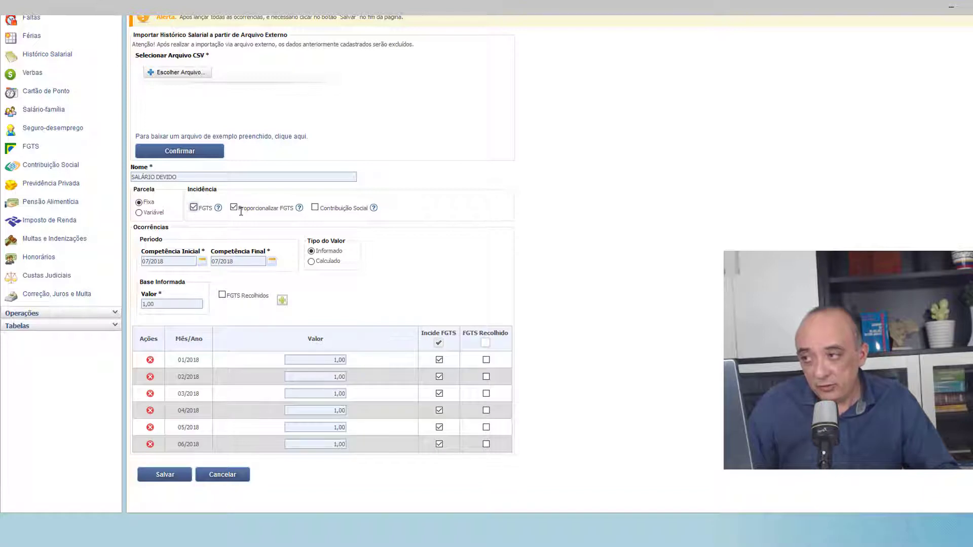
left_click(315, 207)
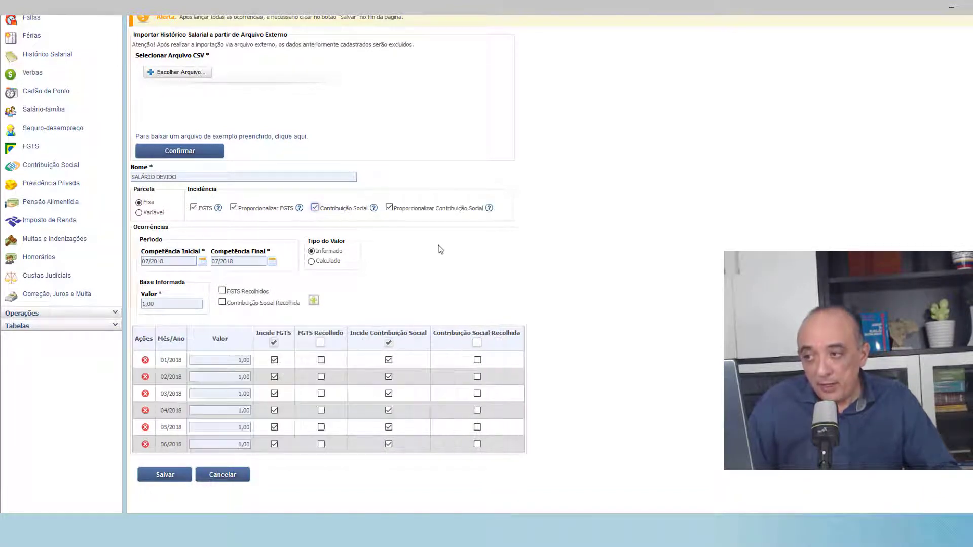
scroll(380, 319, "down", 1)
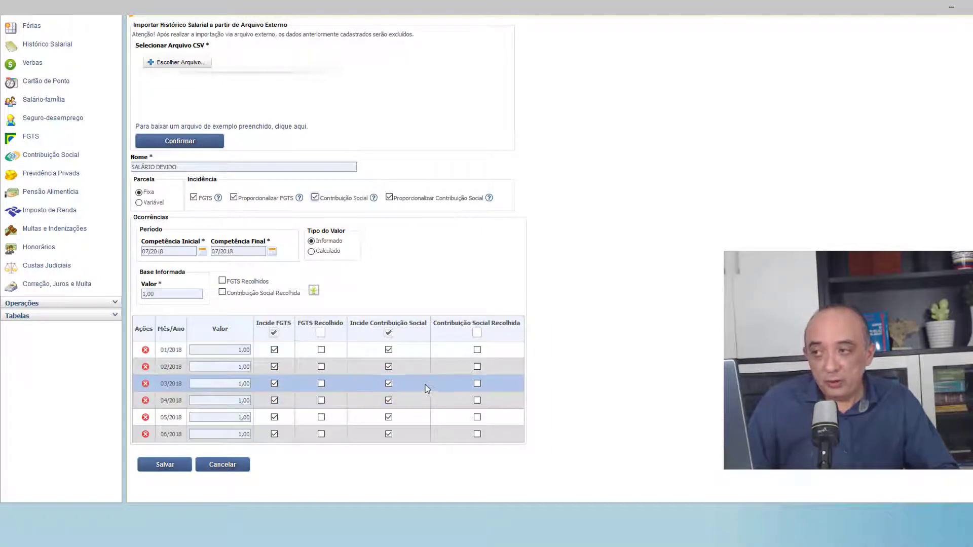
Step: Switch to the aaa workbook in Excel and examine the FGTS and social contribution column headers and a VALOR entry
key("alt+Tab")
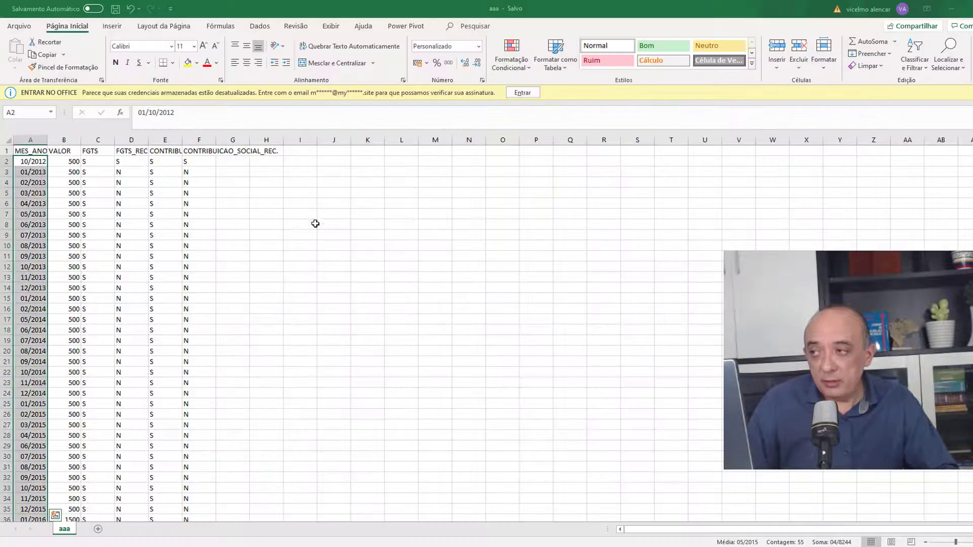
left_click(94, 153)
left_click(125, 152)
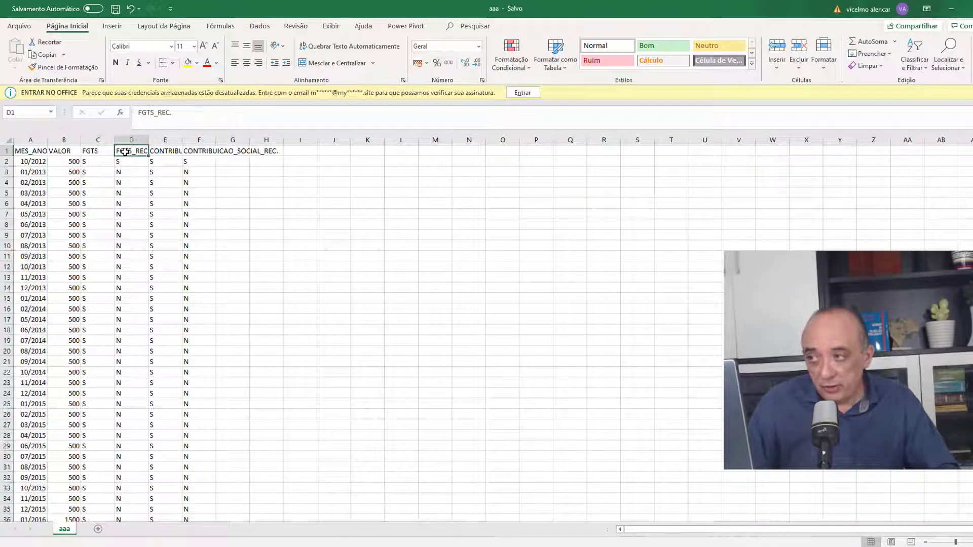
left_click(157, 151)
left_click(192, 153)
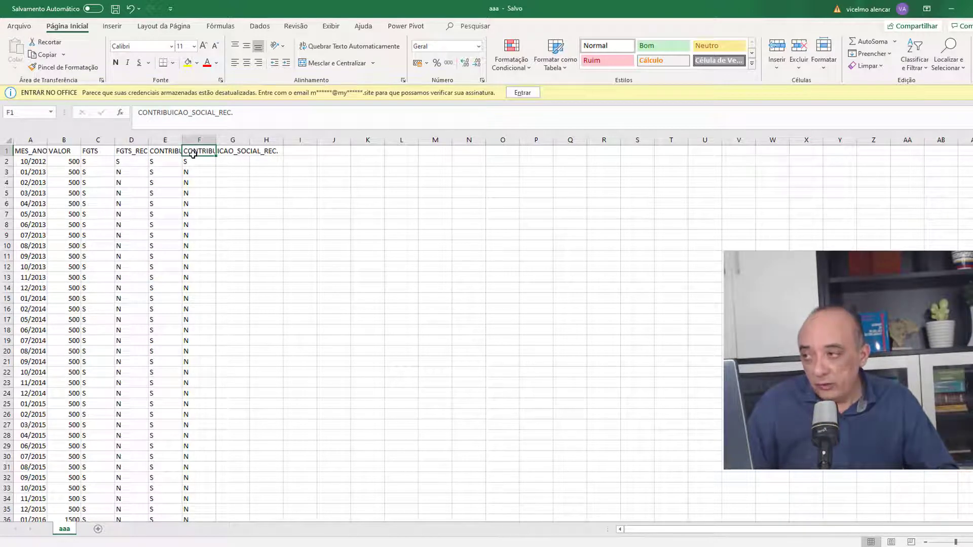
left_click(69, 175)
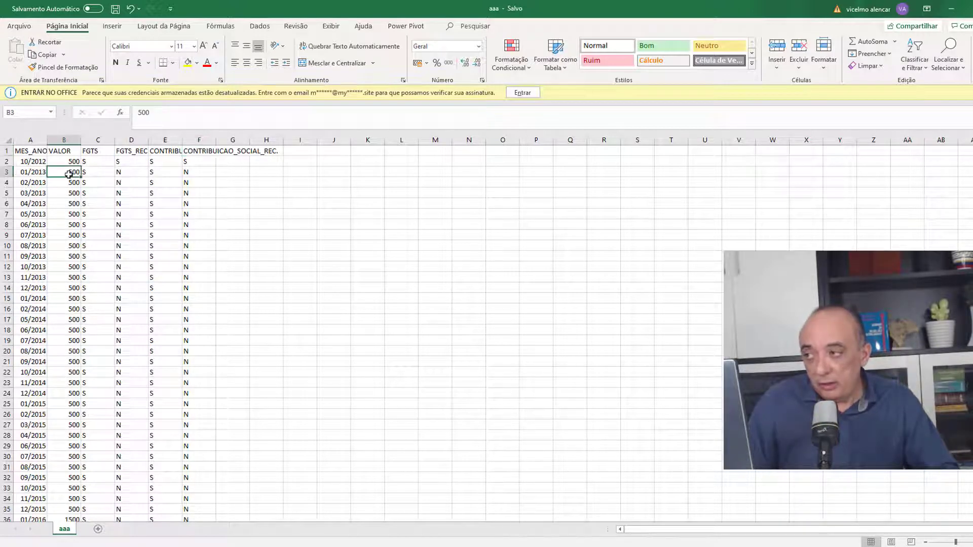
Step: Inspect the full dates stored in cells A3 and A5 of the aaa workbook and review the CSV import section in PJe-Calc
double_click(36, 173)
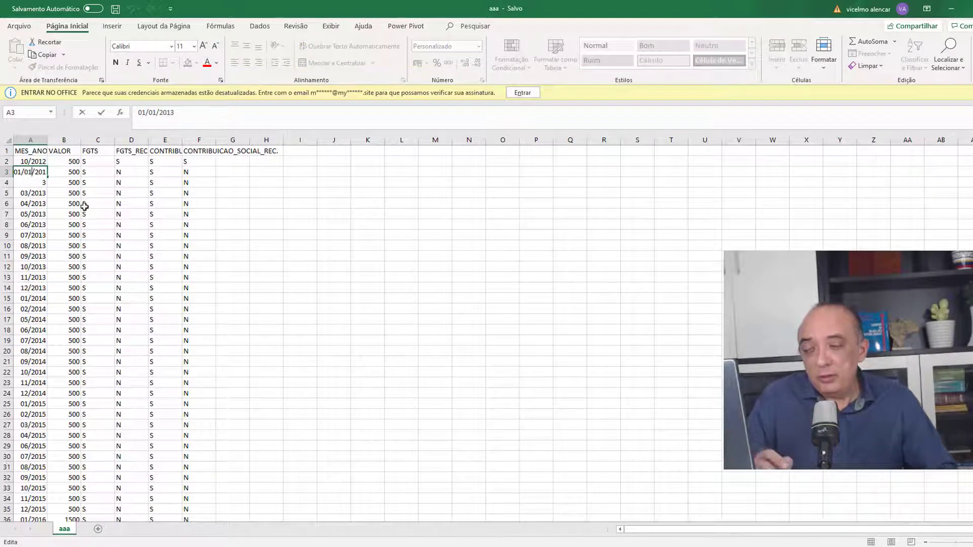
left_click(45, 224)
left_click(112, 213)
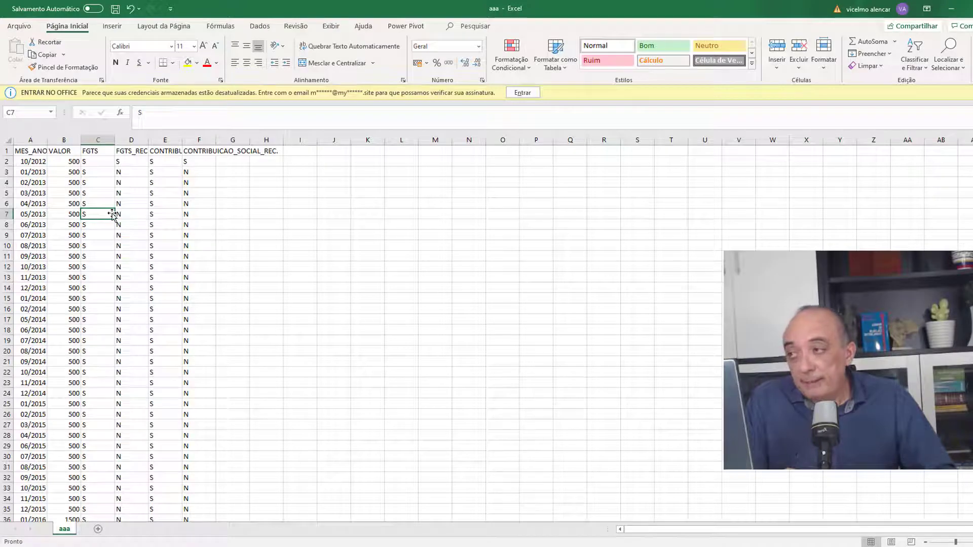
key("alt+Tab")
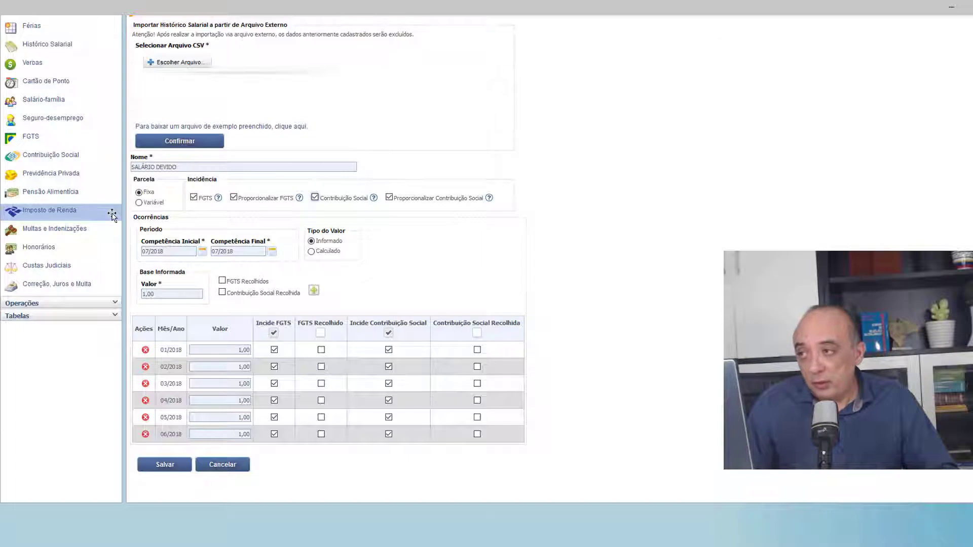
scroll(304, 152, "up", 3)
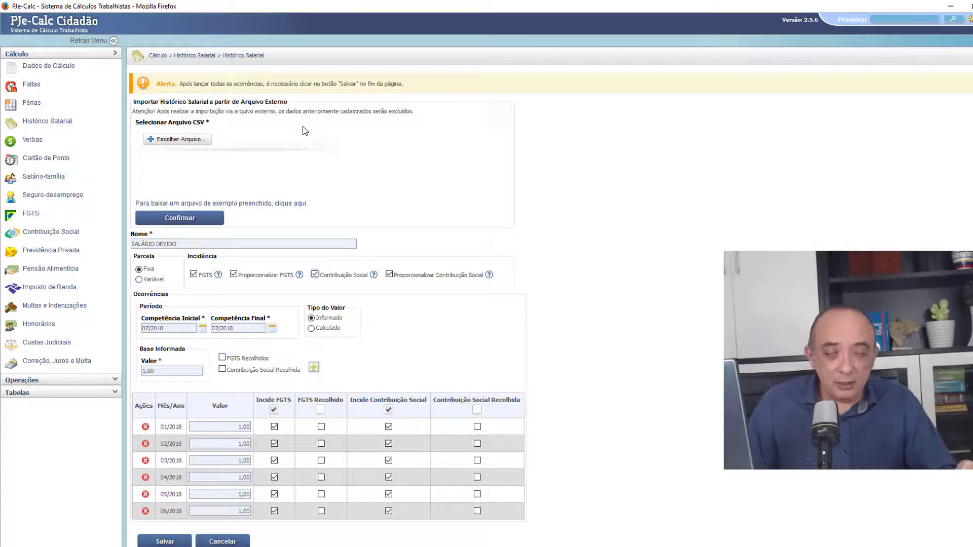
key("alt+Tab")
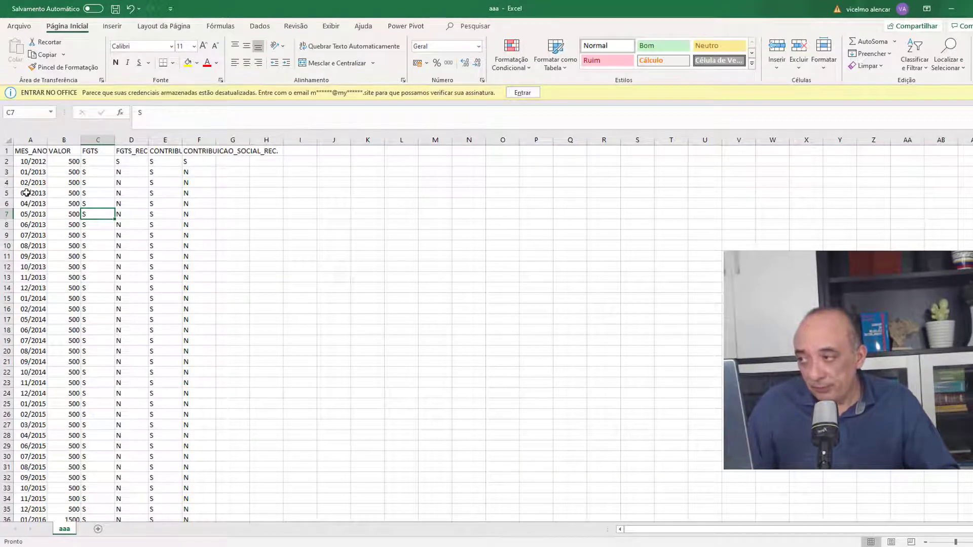
left_click(26, 192)
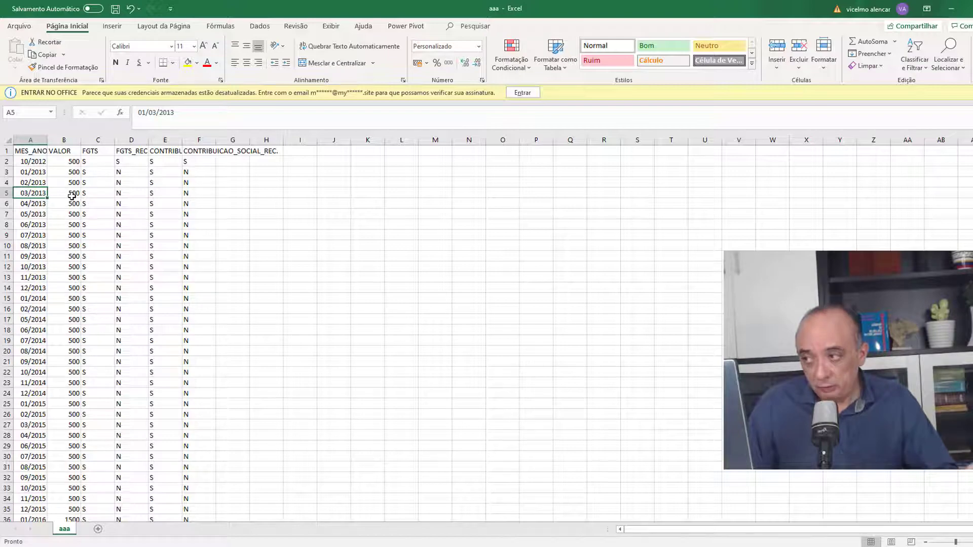
Step: Return to PJe-Calc, download the sample file ExemploHistoricoSalarial.csv again and open it with Microsoft Excel
key("alt+Tab")
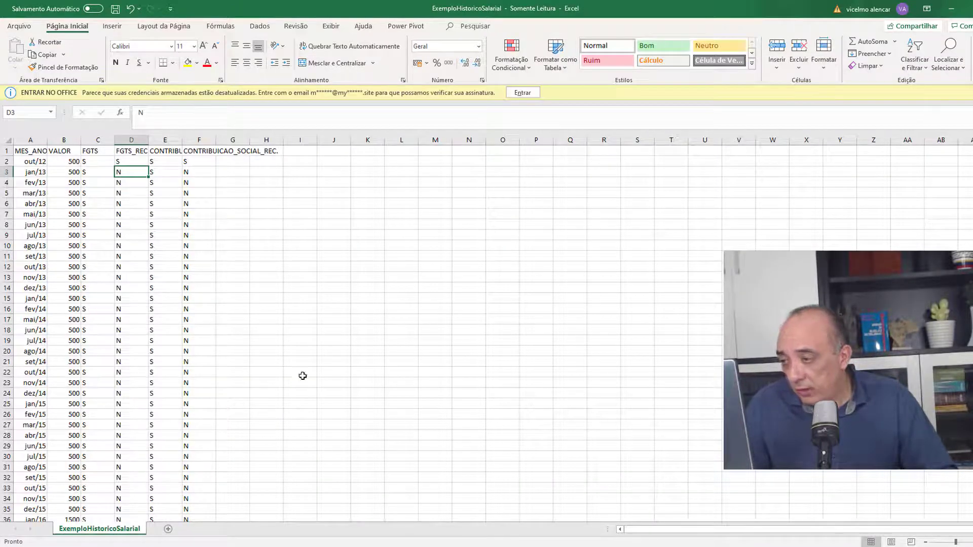
key("alt+Tab")
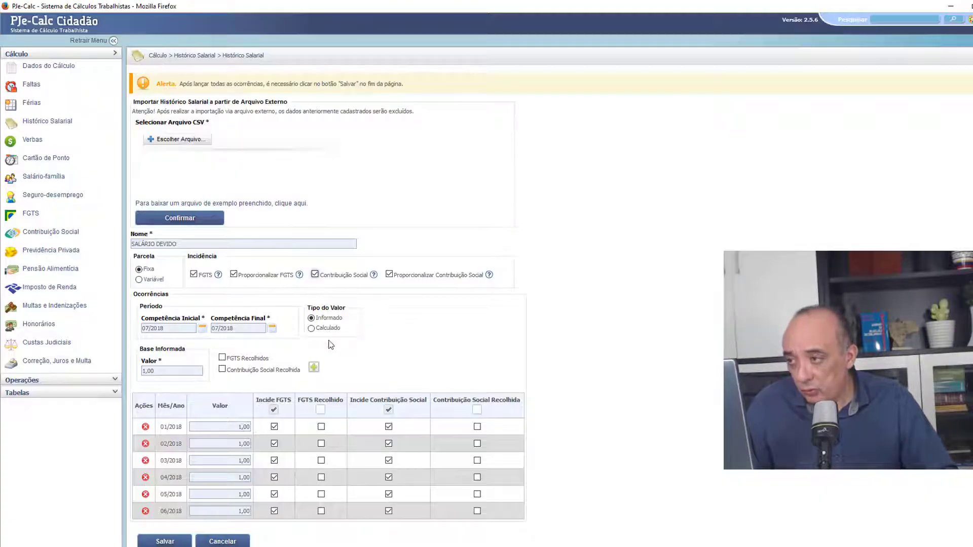
left_click(261, 205)
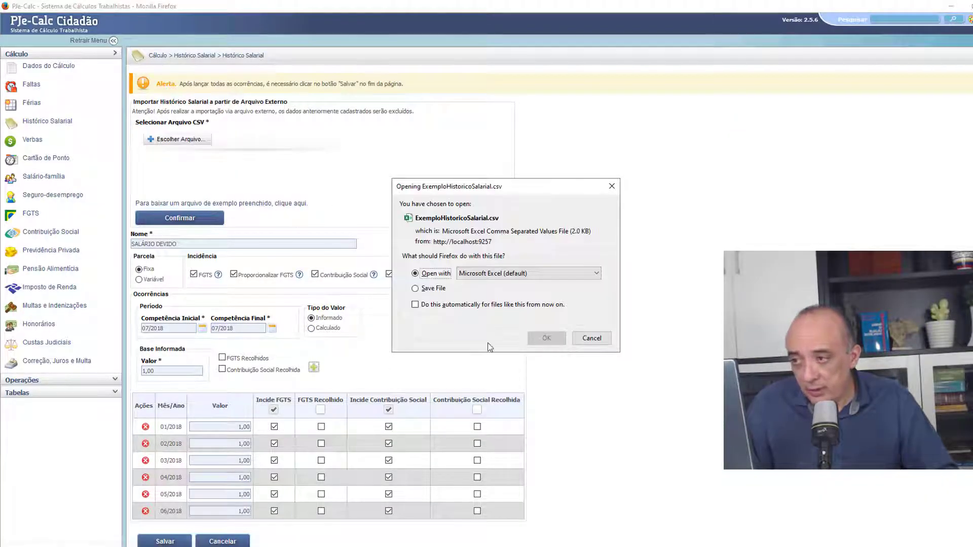
left_click(541, 337)
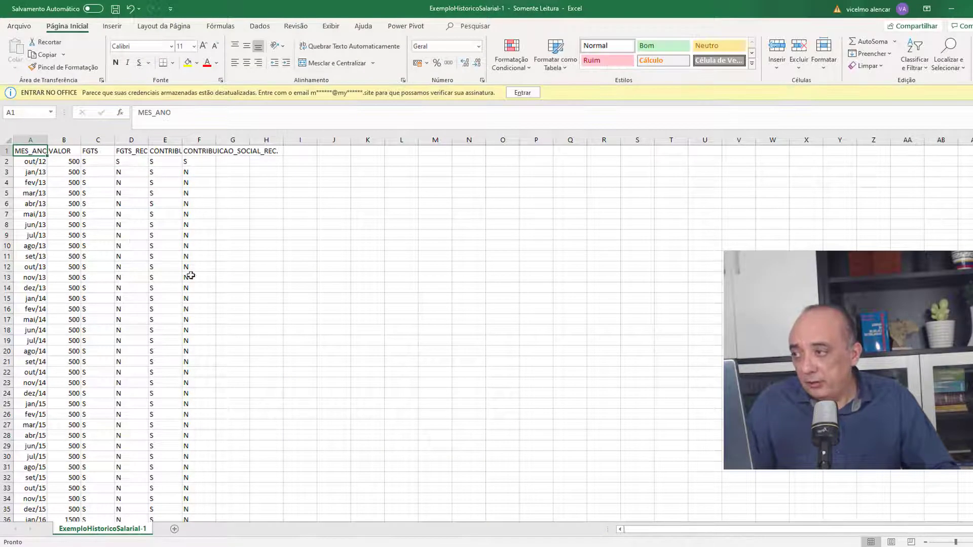
Step: Save the newly opened sample as testehistórico under Este Computador in CSV (separado por vírgulas) format, and close that workbook
left_click(31, 29)
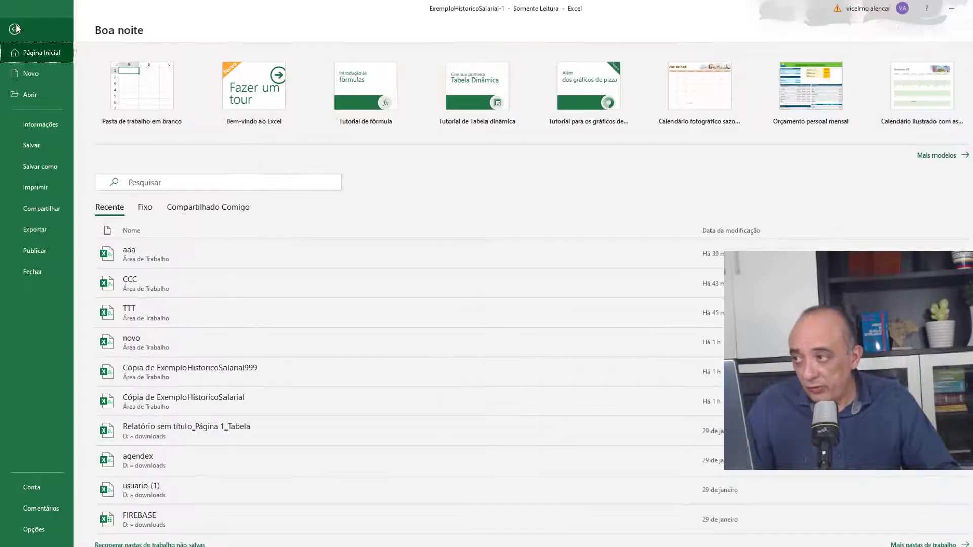
left_click(41, 169)
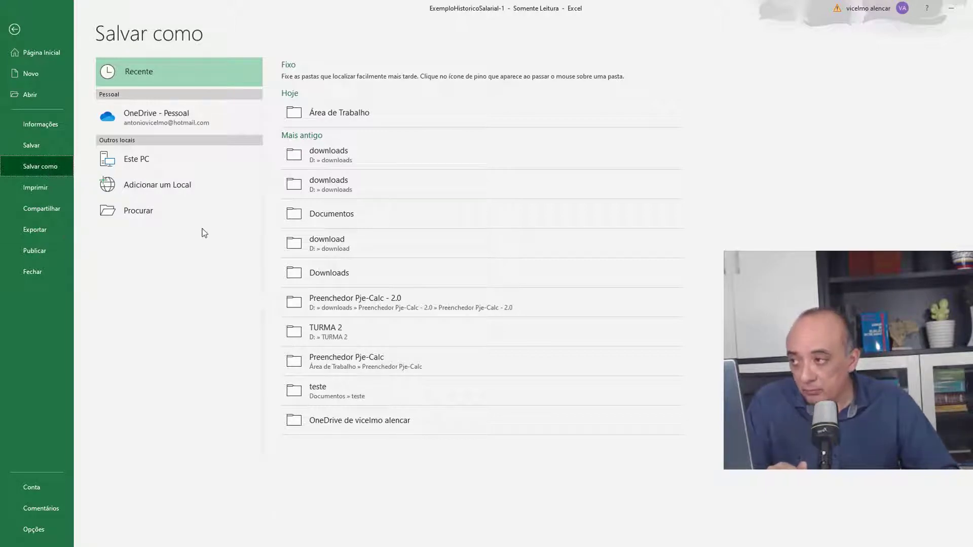
left_click(152, 209)
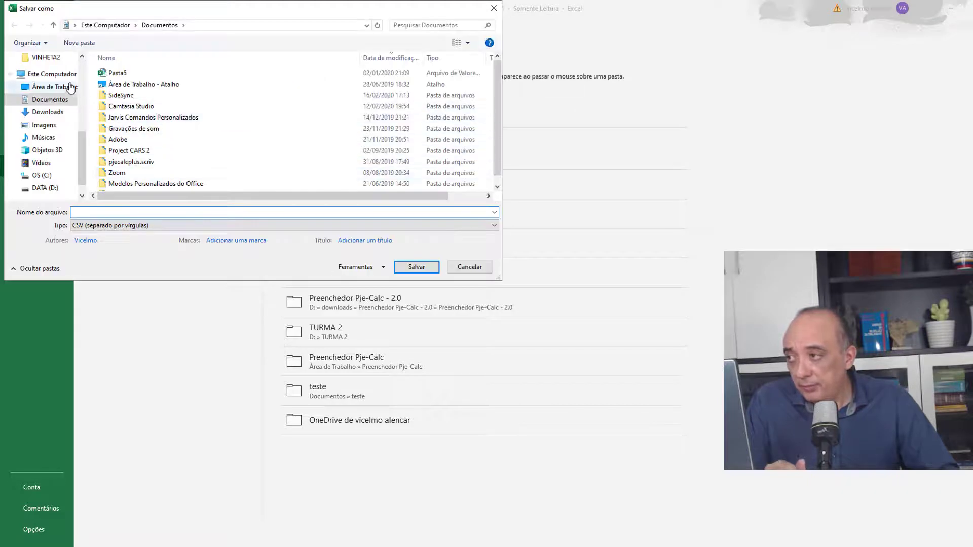
left_click(52, 75)
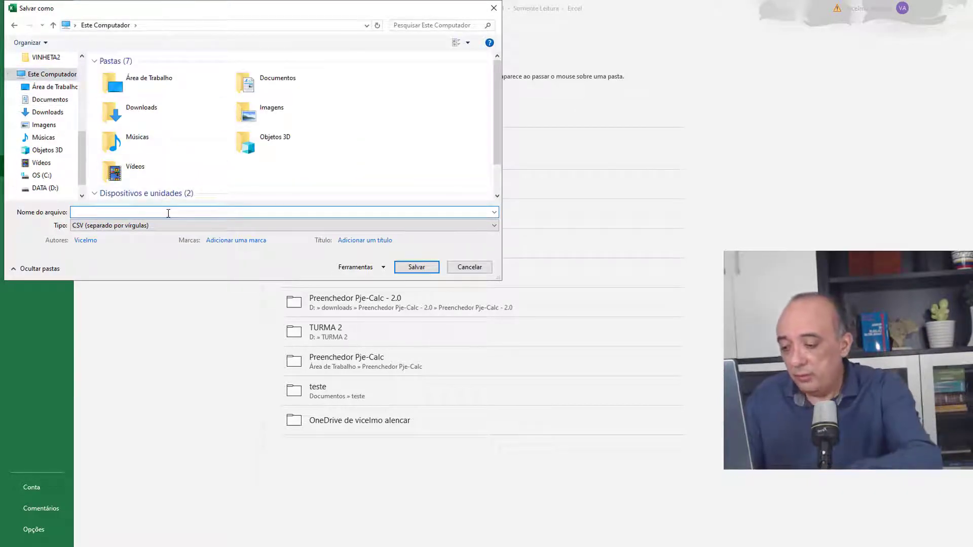
type("teste")
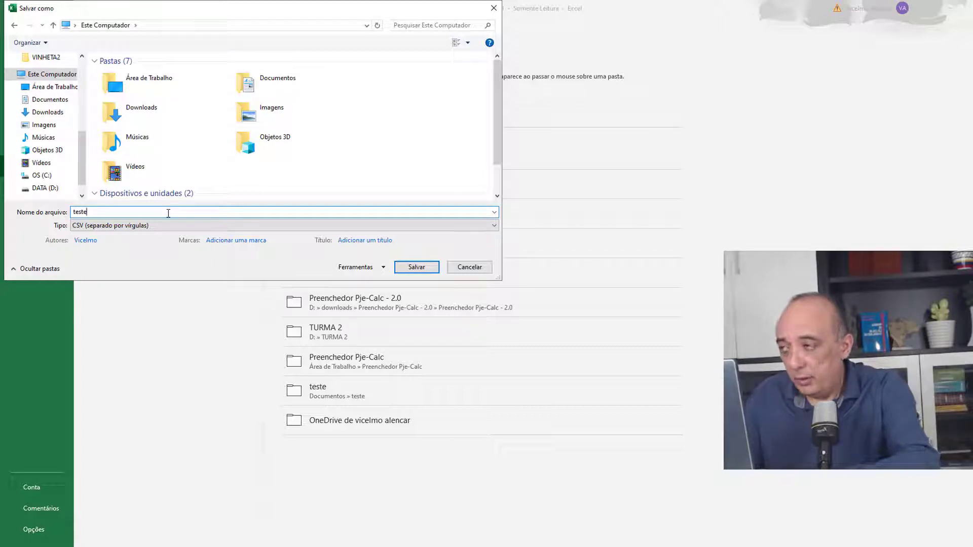
type("hi")
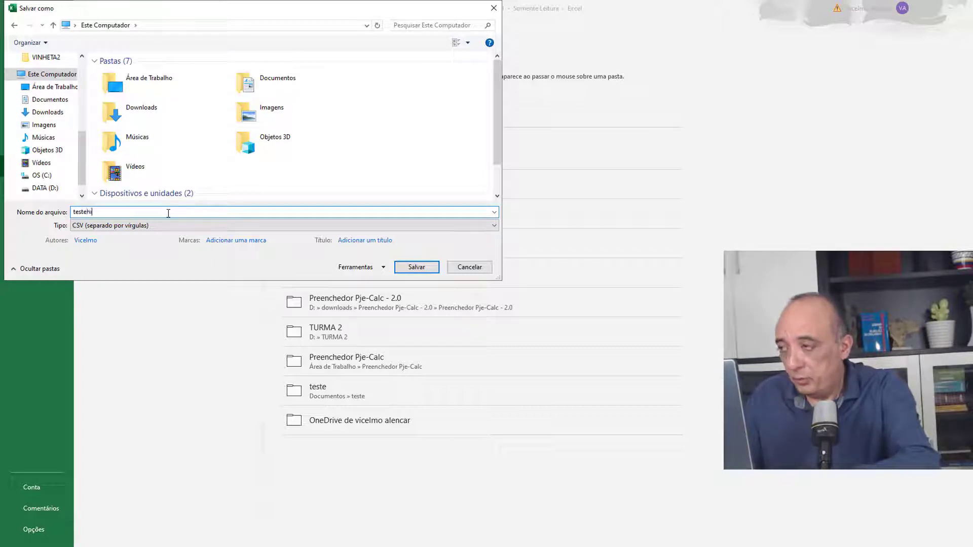
type("stórico")
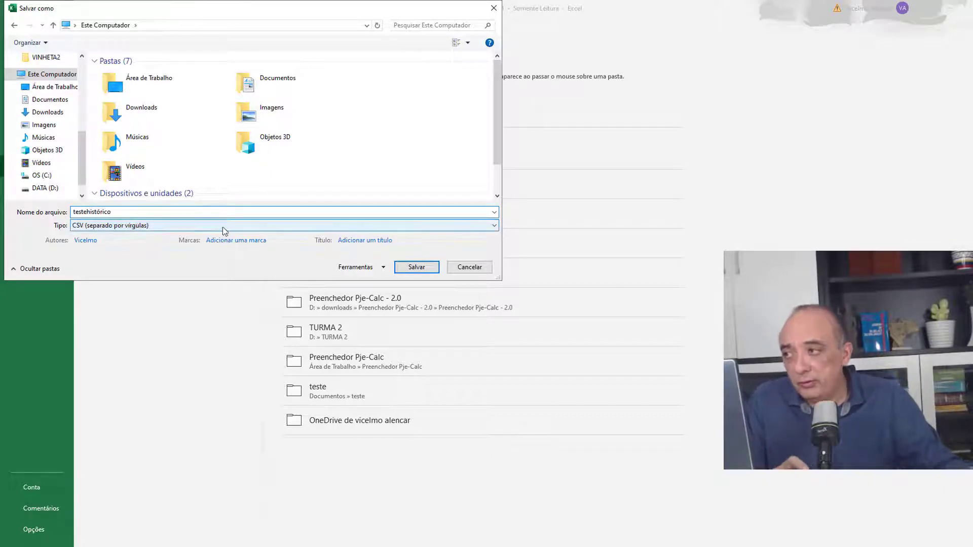
left_click(417, 267)
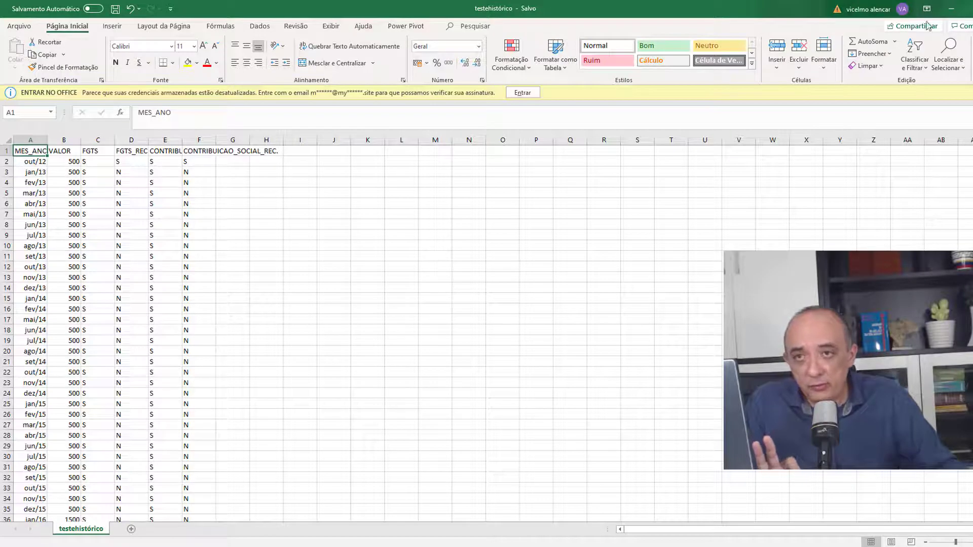
left_click(972, 9)
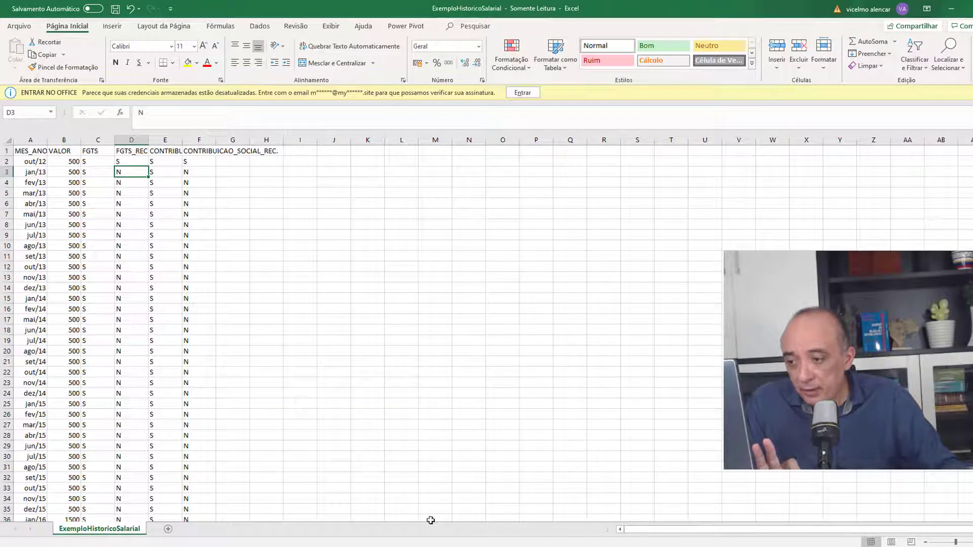
Step: Return to PJe-Calc and review the CSV import section and the SALÁRIO DEVIDO monthly occurrences
left_click(537, 546)
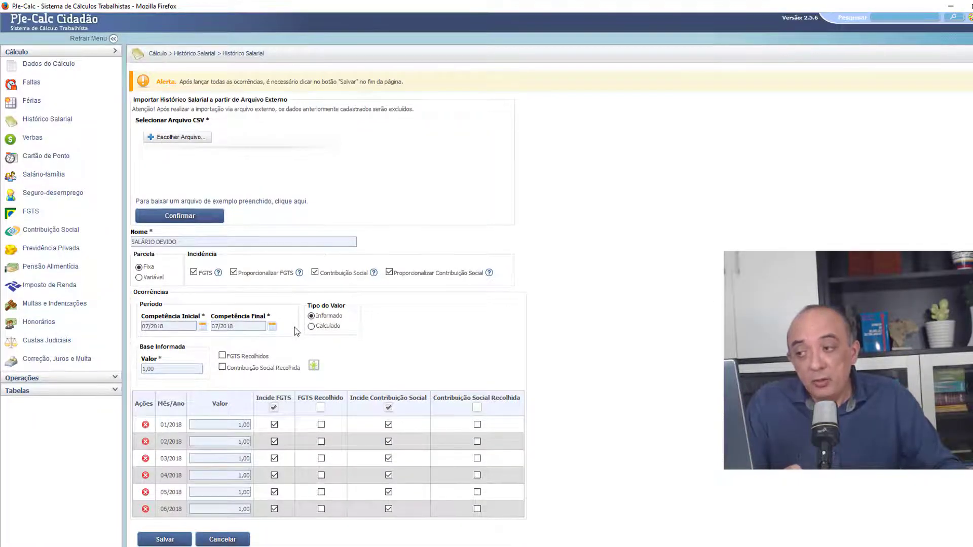
scroll(413, 300, "down", 3)
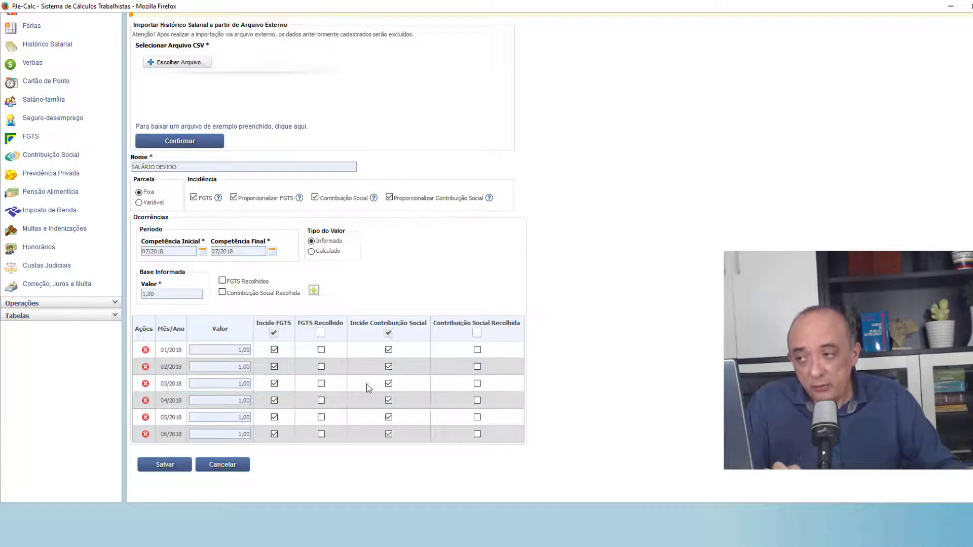
scroll(302, 264, "up", 3)
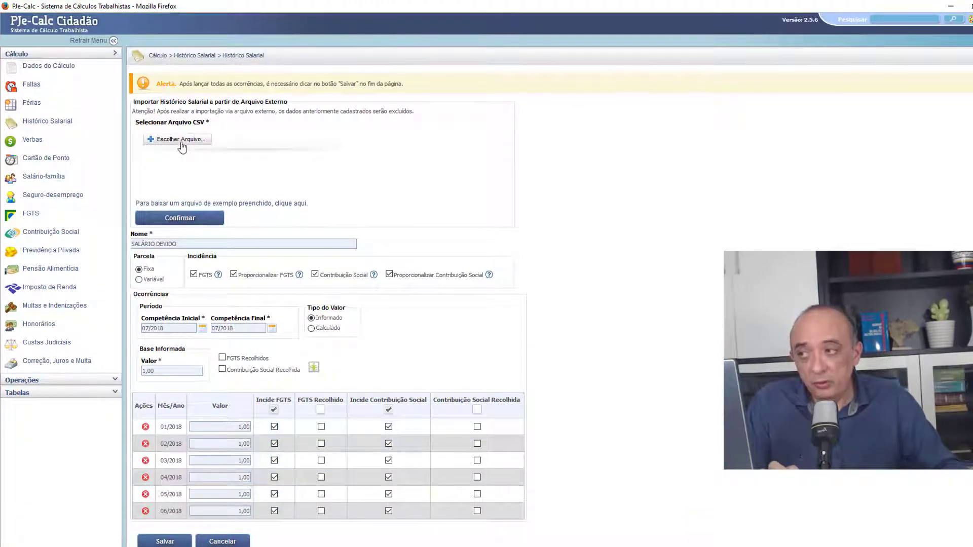
scroll(463, 299, "down", 2)
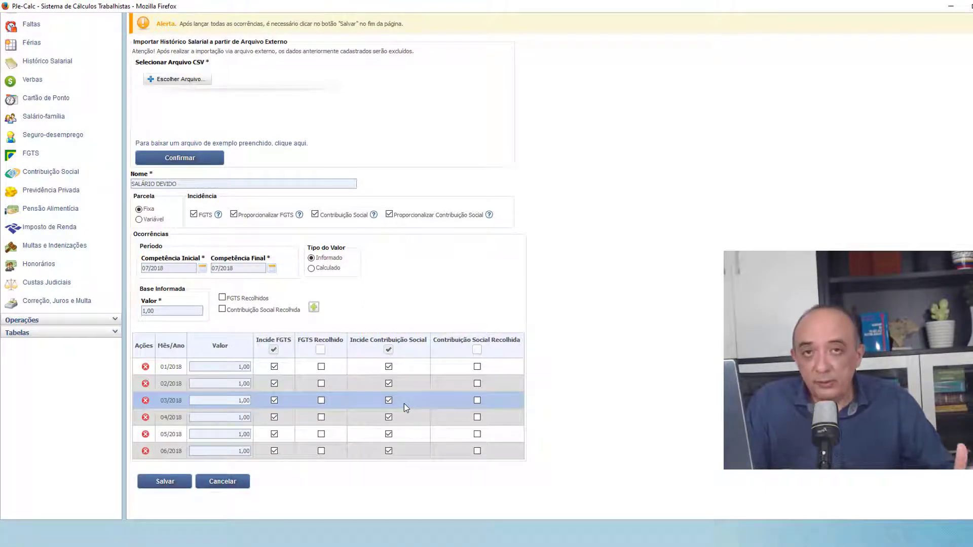
scroll(403, 403, "up", 3)
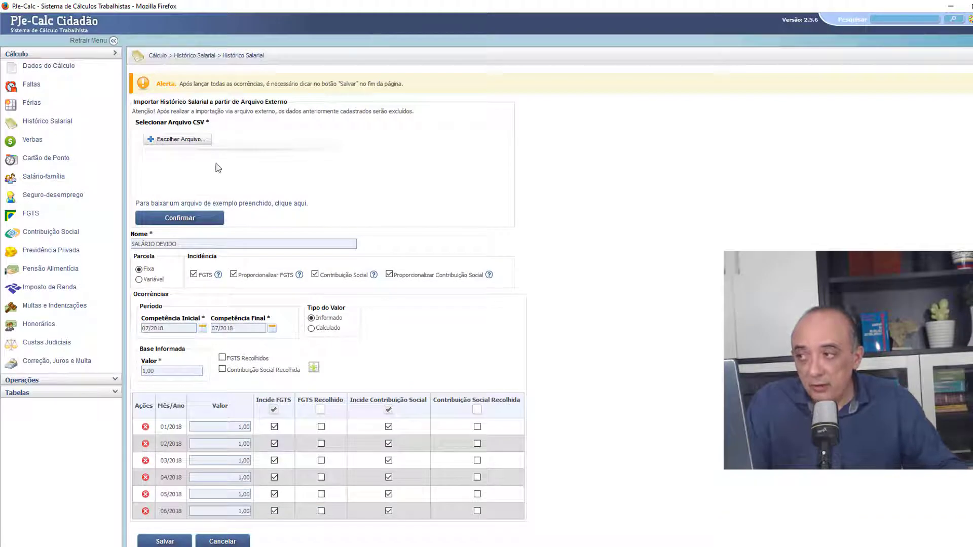
left_click(181, 140)
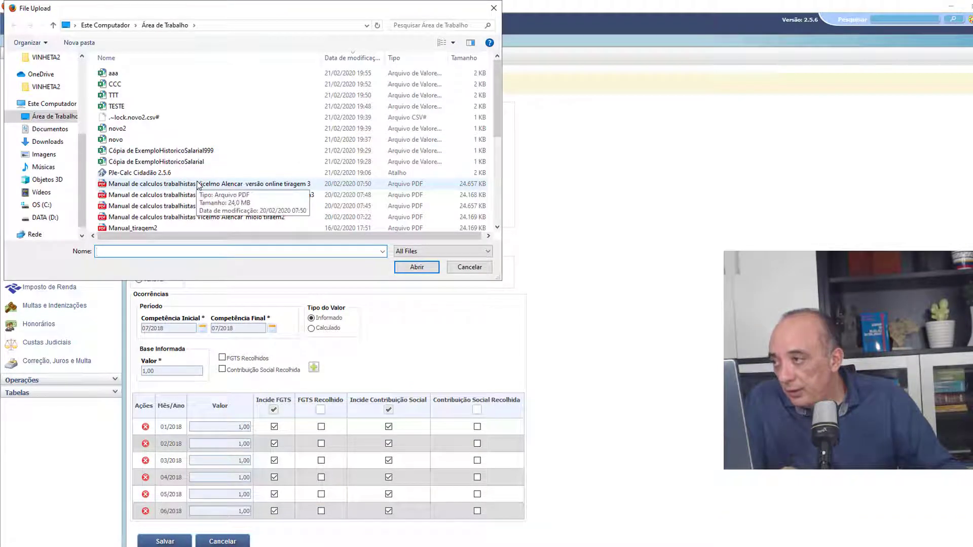
left_click(49, 129)
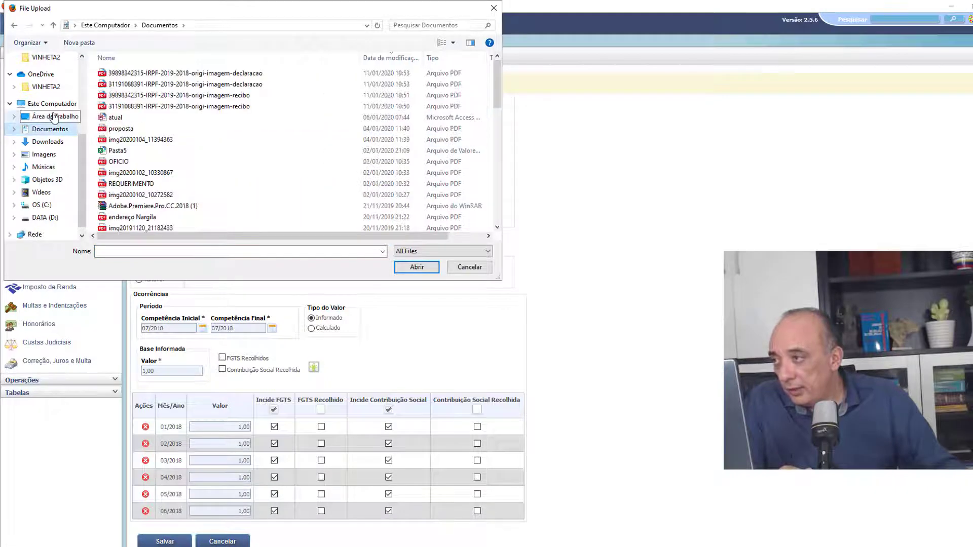
left_click(54, 117)
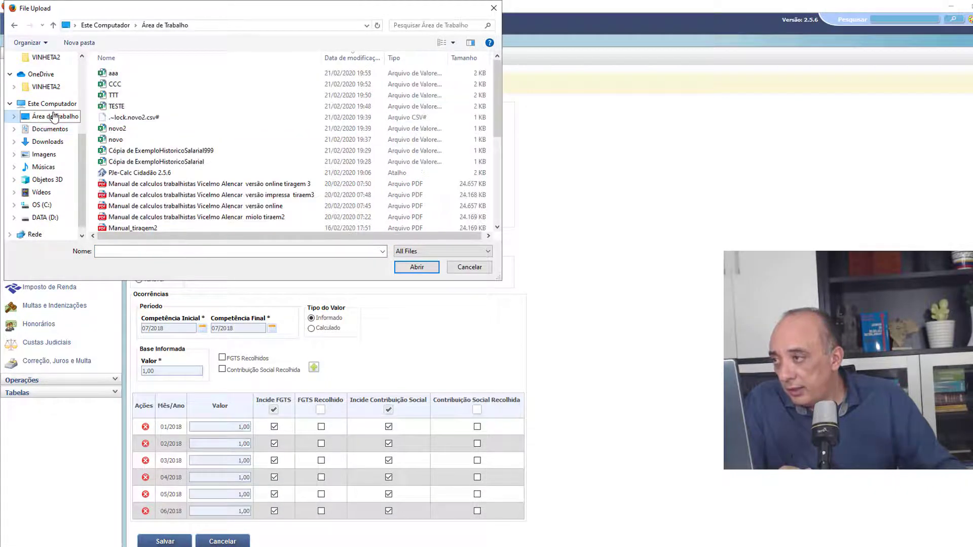
left_click(335, 59)
left_click(335, 59)
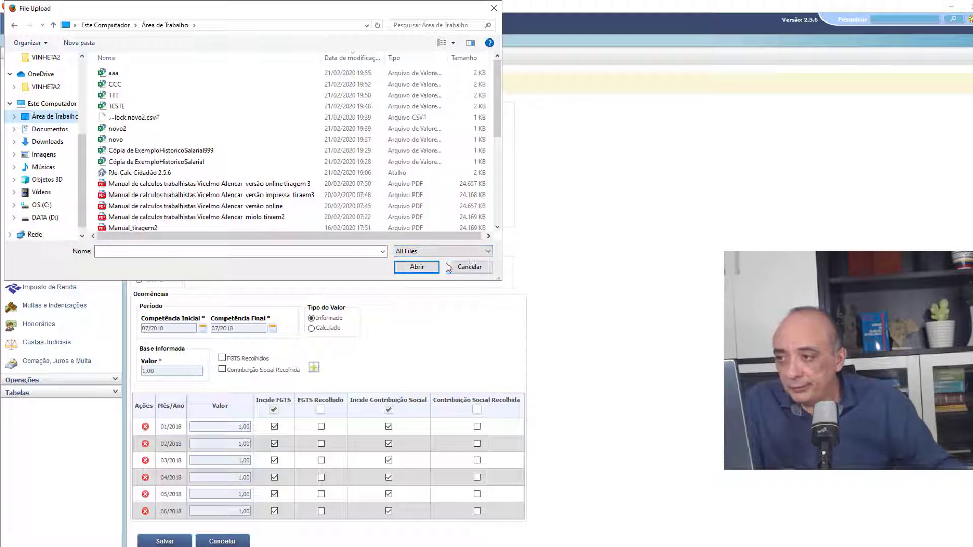
left_click(468, 266)
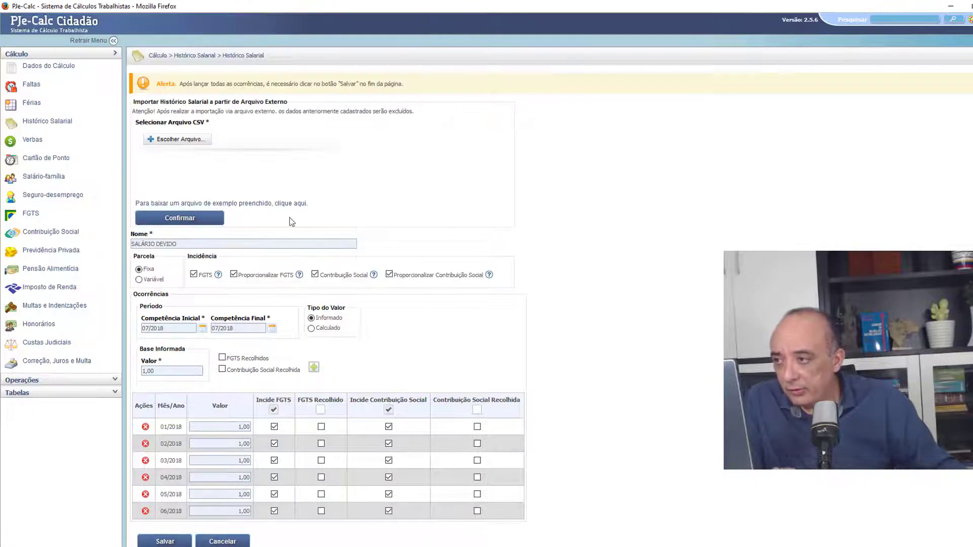
Step: Download the filled-in sample ExemploHistoricoSalarial.csv once more and open it with Microsoft Excel
left_click(298, 204)
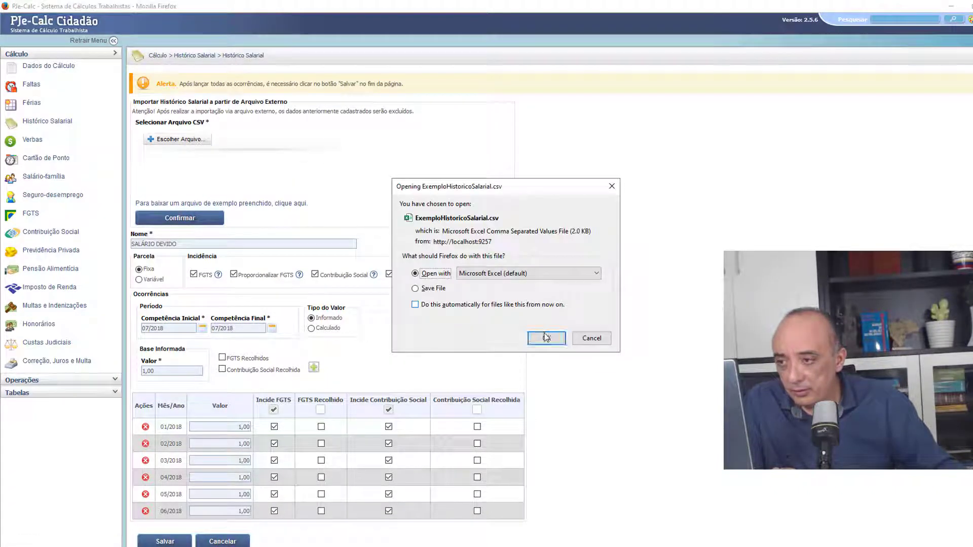
left_click(546, 337)
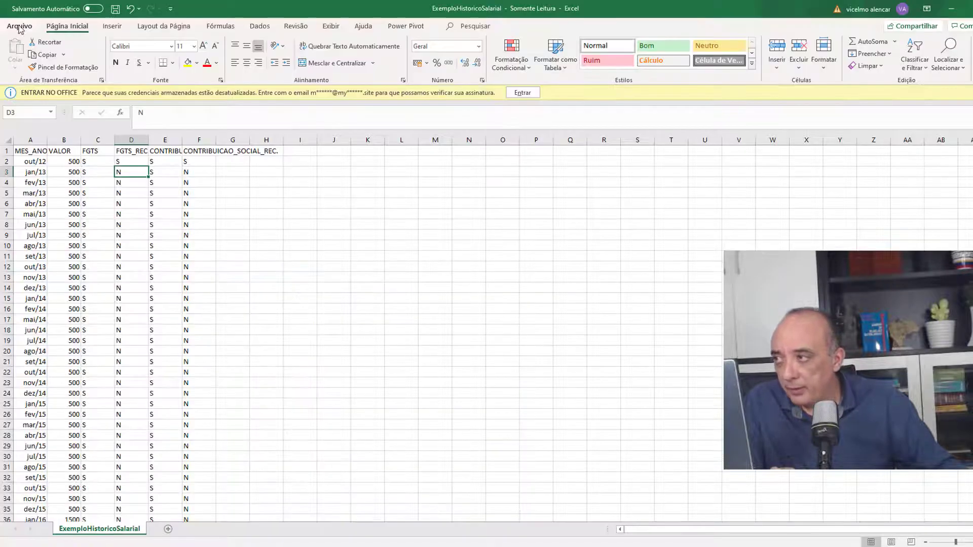
left_click(19, 26)
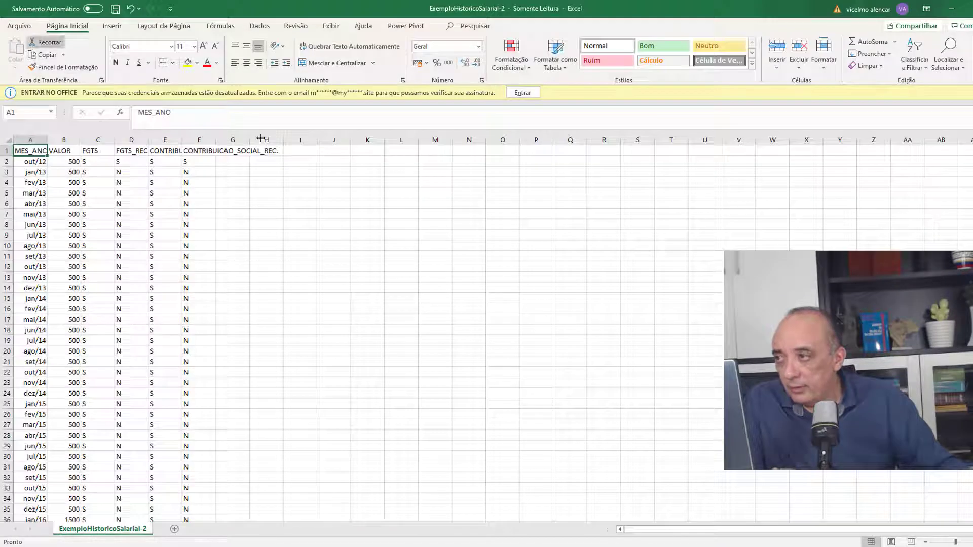
left_click(296, 193)
Step: Save the new copy of the sample as testehistorico in Área de Trabalho, in CSV (separado por vírgulas) format
left_click(20, 25)
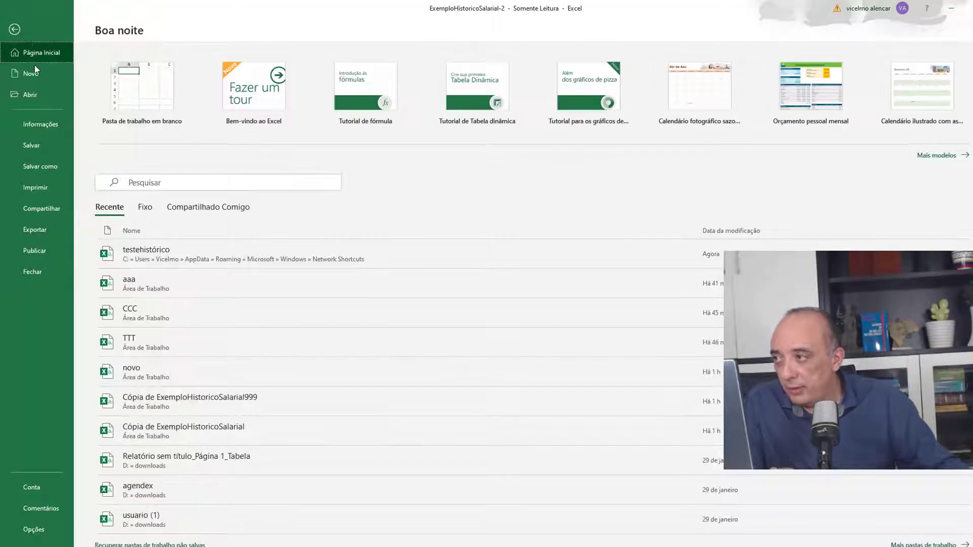
left_click(40, 165)
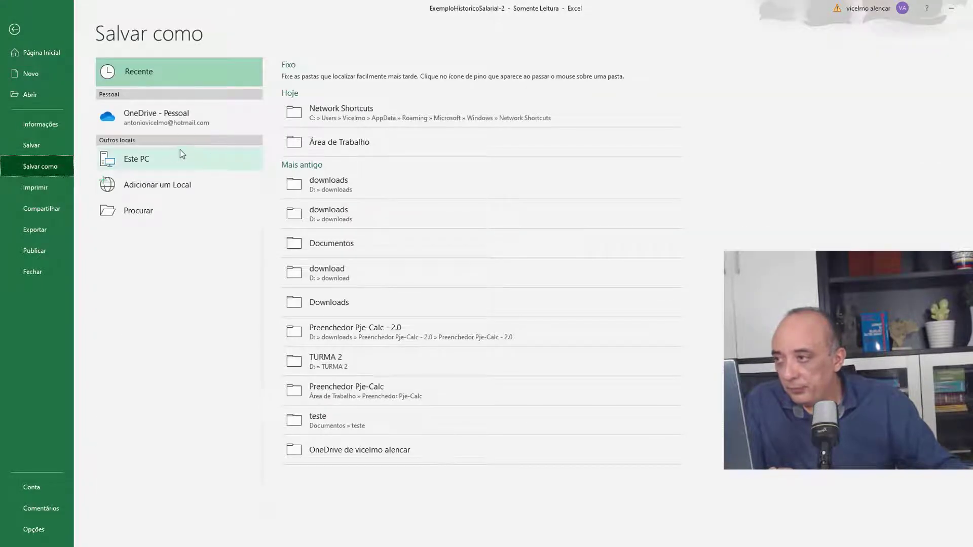
left_click(152, 211)
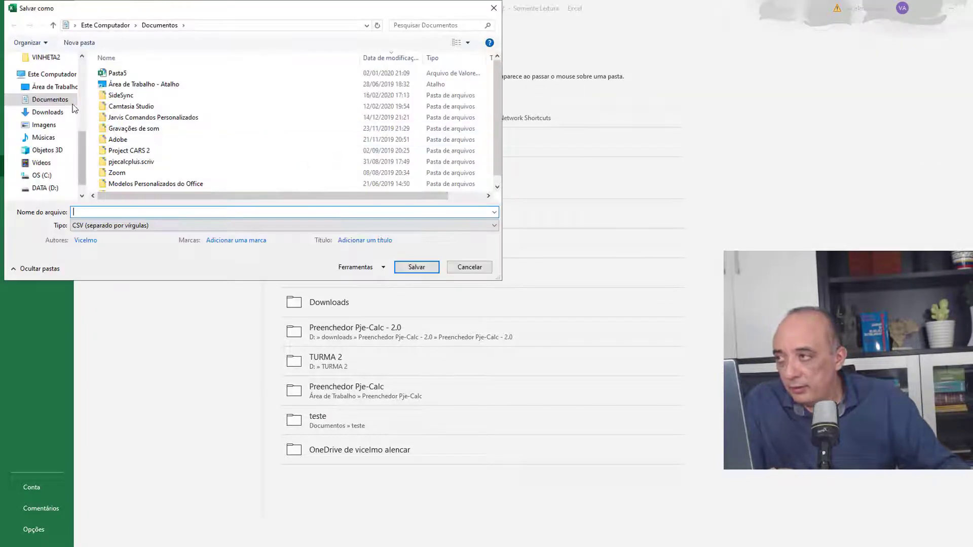
left_click(53, 87)
left_click(161, 213)
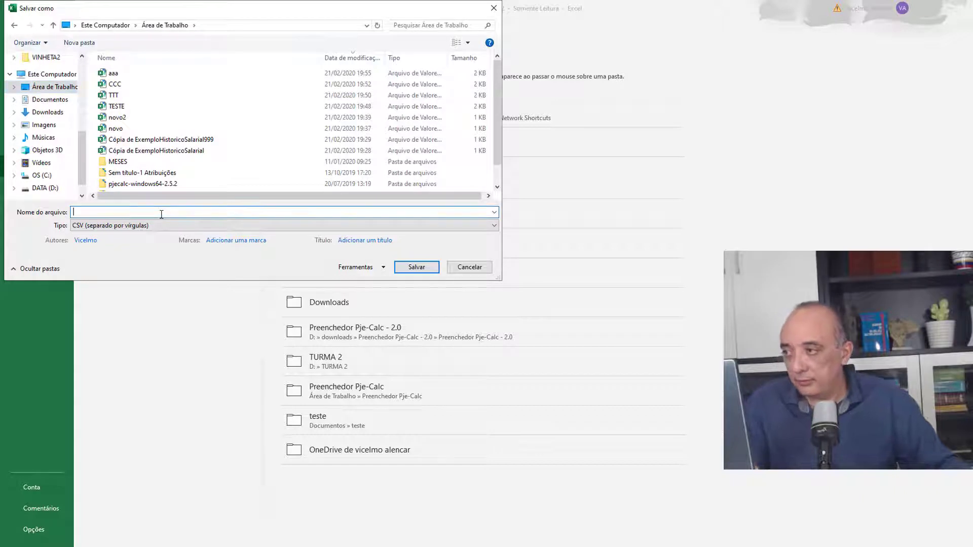
type("testehis")
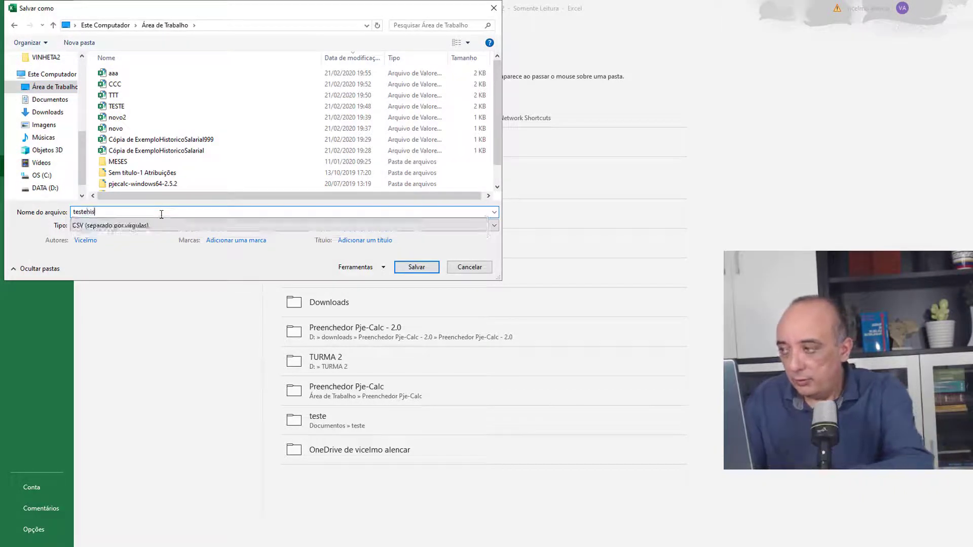
type("torico")
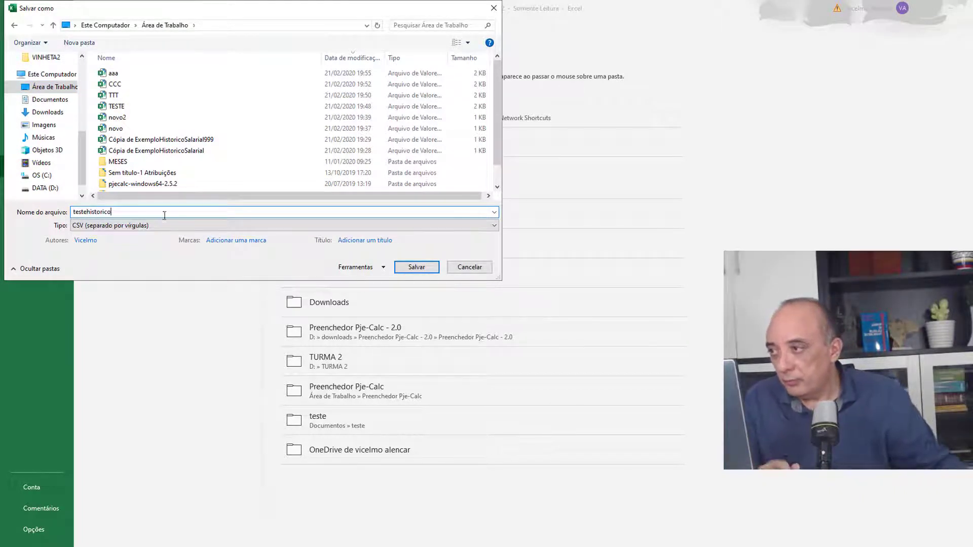
left_click(430, 268)
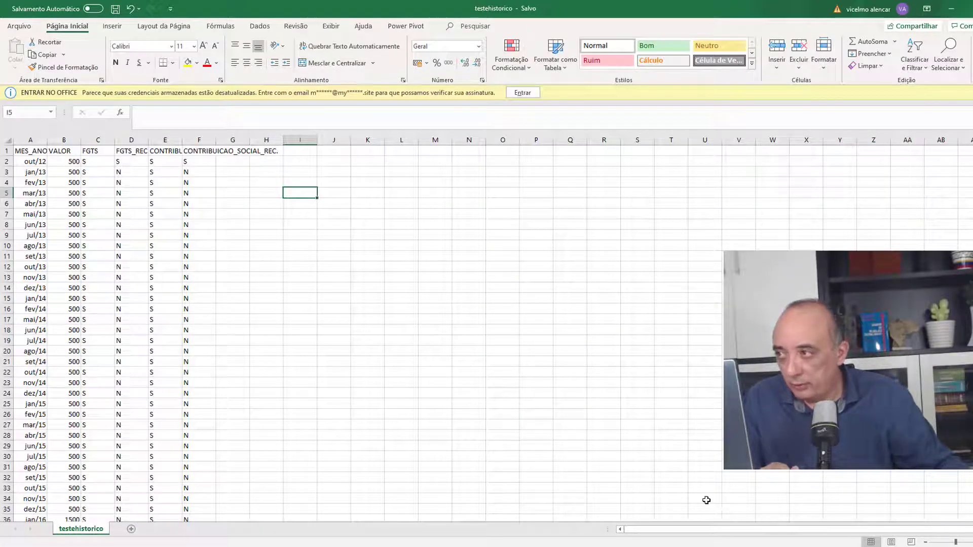
Step: Switch to PJe-Calc, choose testehistorico from Área de Trabalho as the CSV file, try to import it and examine the required date format
key("alt+Tab")
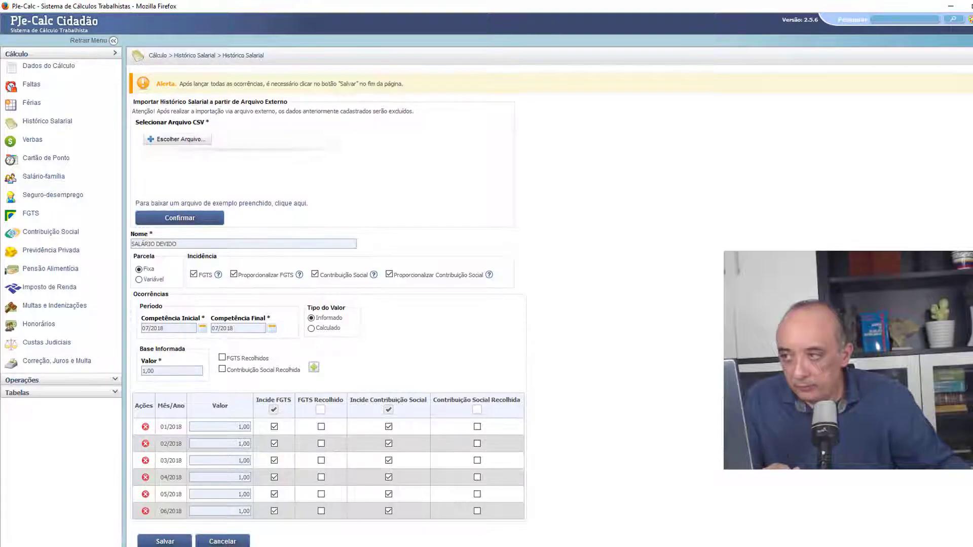
left_click(176, 141)
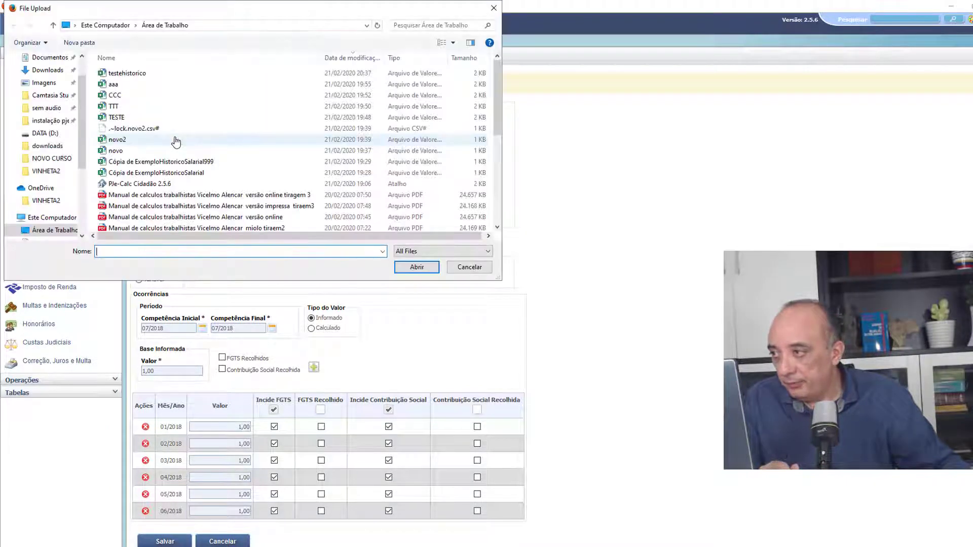
double_click(127, 72)
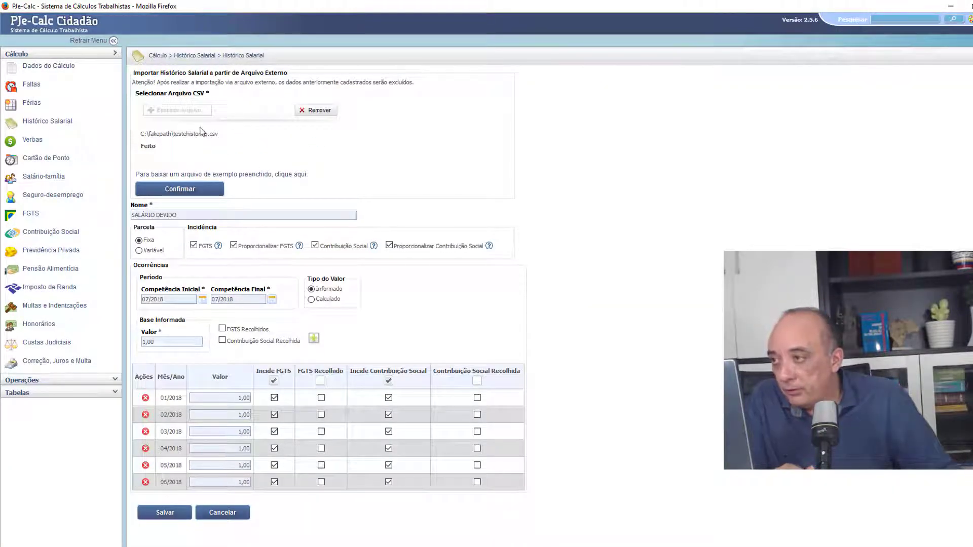
left_click_drag(215, 135, 141, 135)
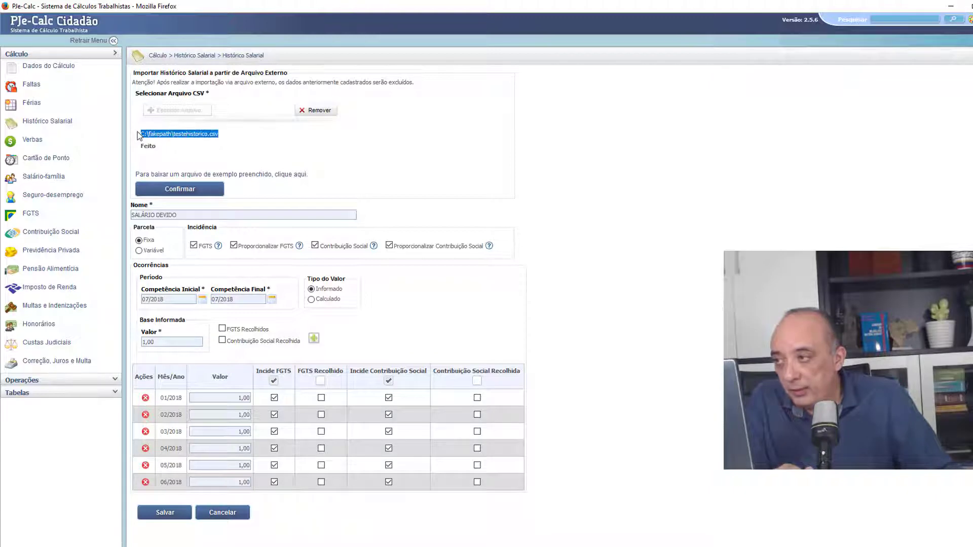
left_click(180, 191)
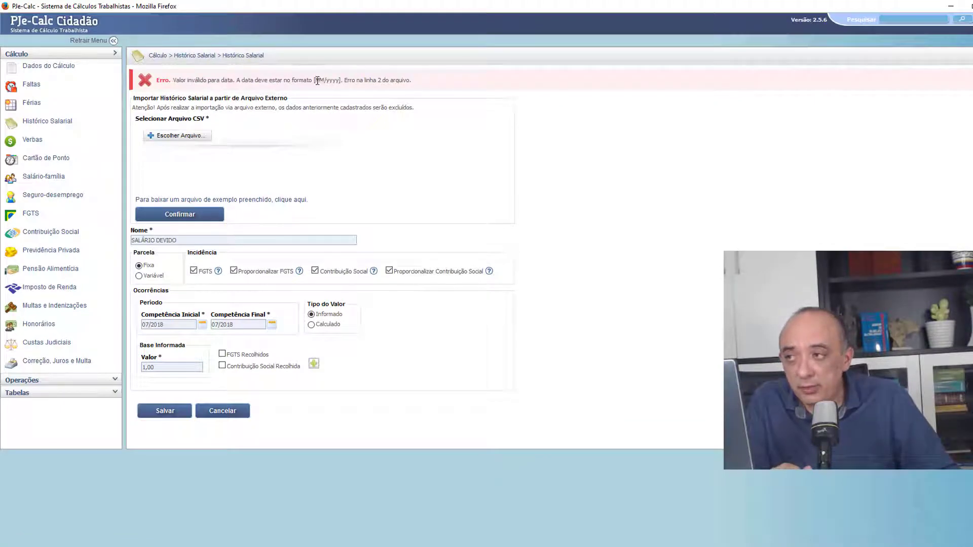
left_click_drag(317, 81, 342, 81)
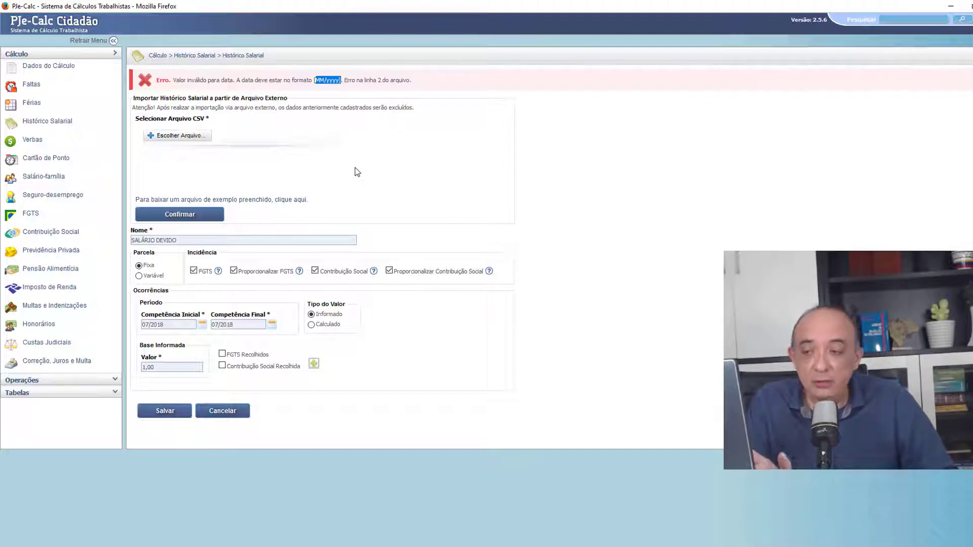
Step: Switch back to Excel and open the testehistorico workbook stored in Área de Trabalho
mouse_move(489, 271)
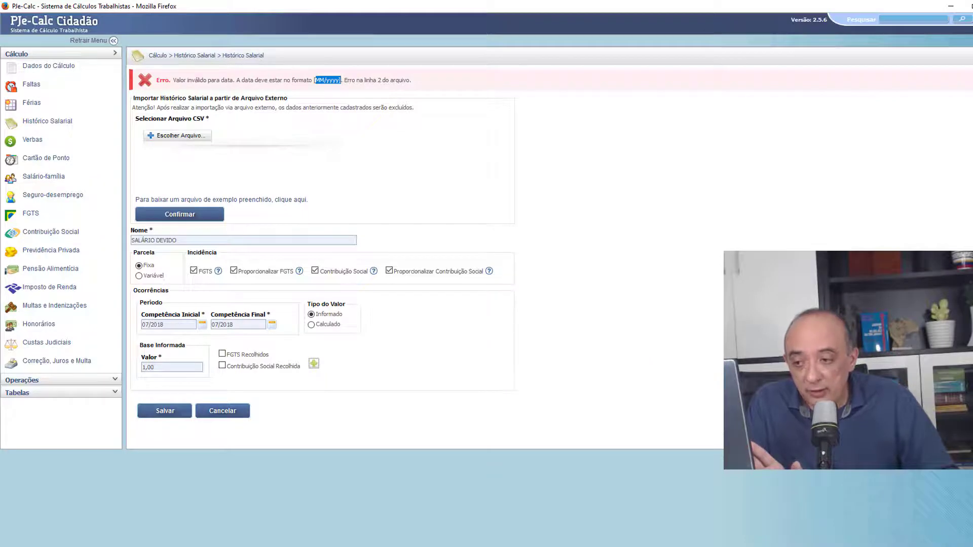
left_click(684, 546)
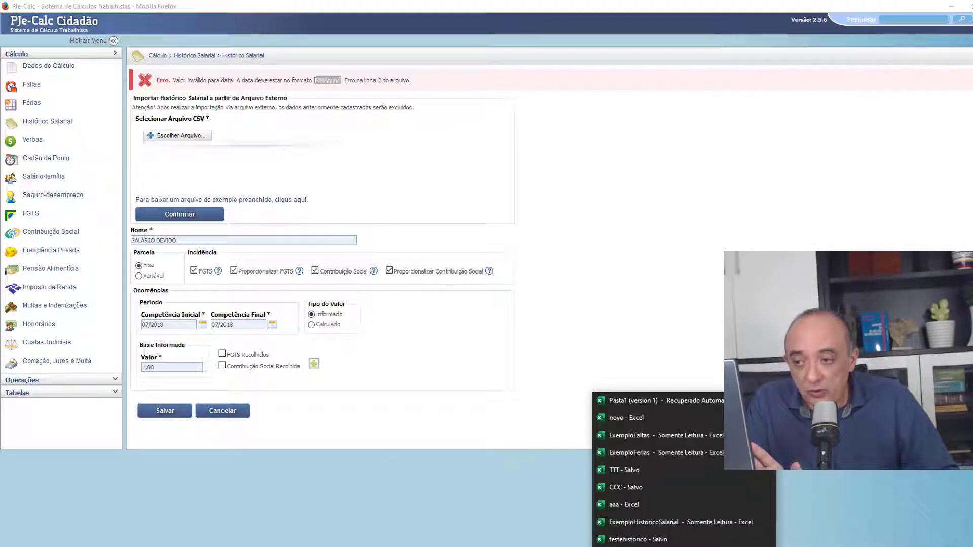
left_click(670, 400)
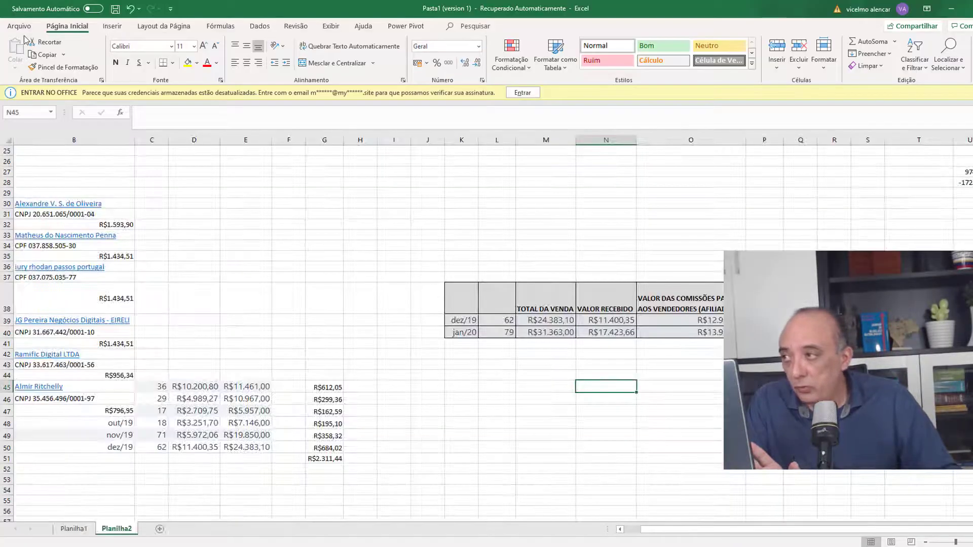
left_click(20, 27)
left_click(33, 94)
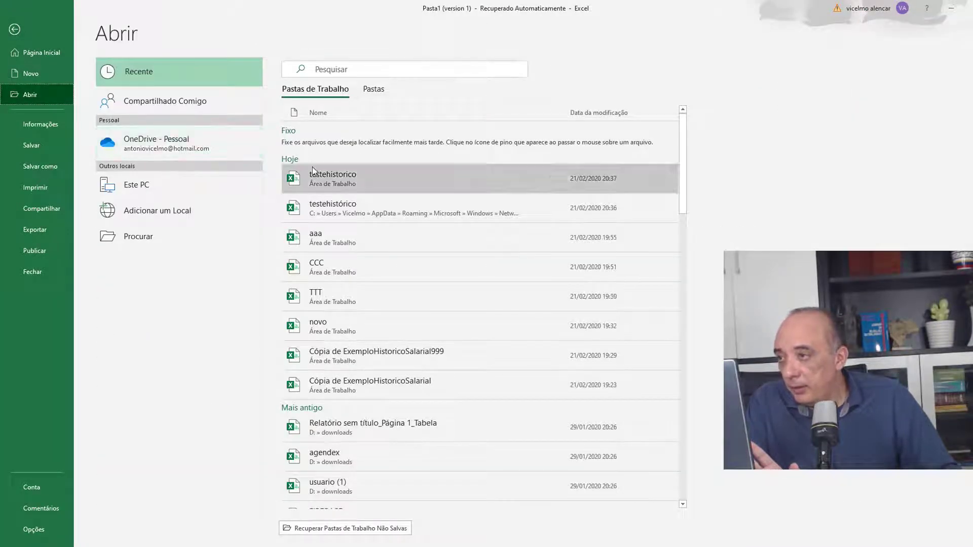
left_click(337, 179)
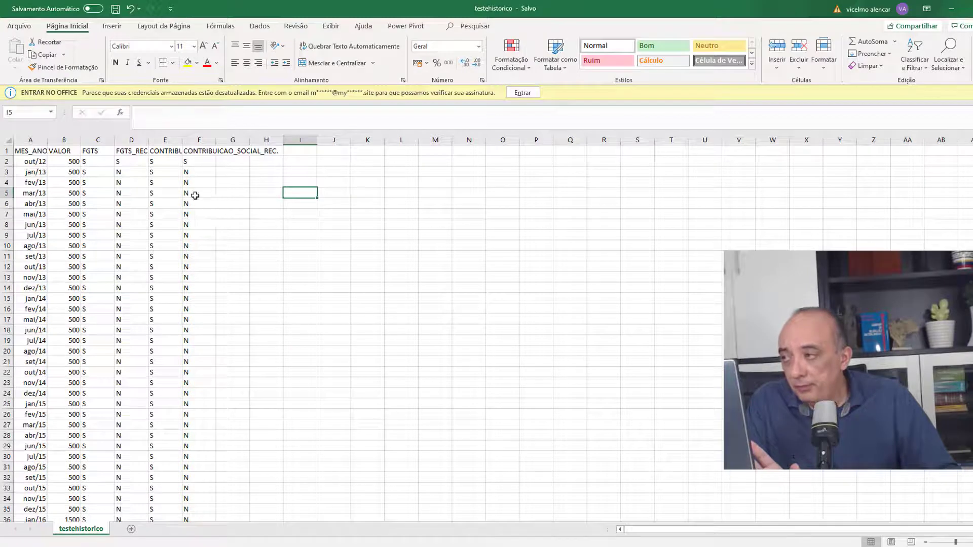
Step: Select all the dates in the MES_ANO column from A2 down and open their cell formatting settings
left_click(39, 161)
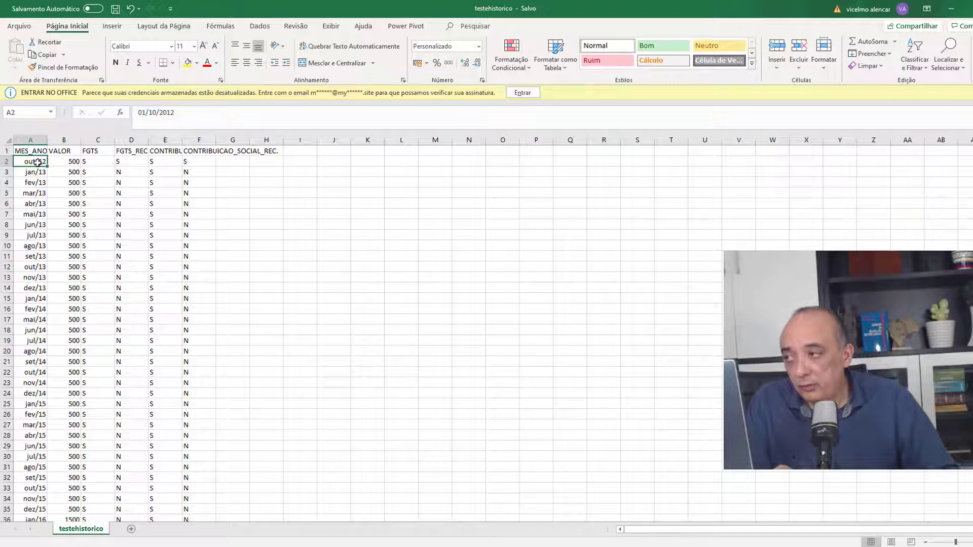
left_click_drag(38, 162, 38, 203)
left_click(38, 160)
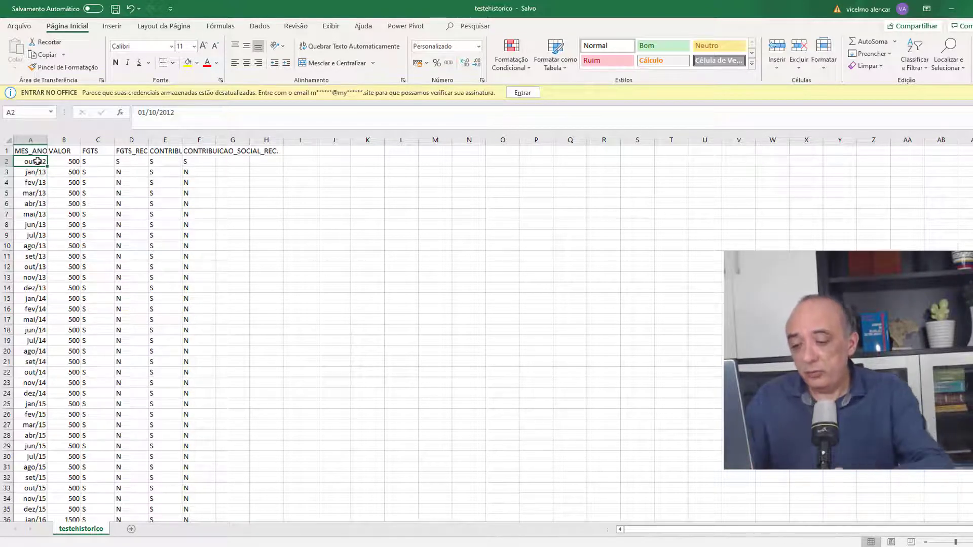
key("ctrl+shift+Down")
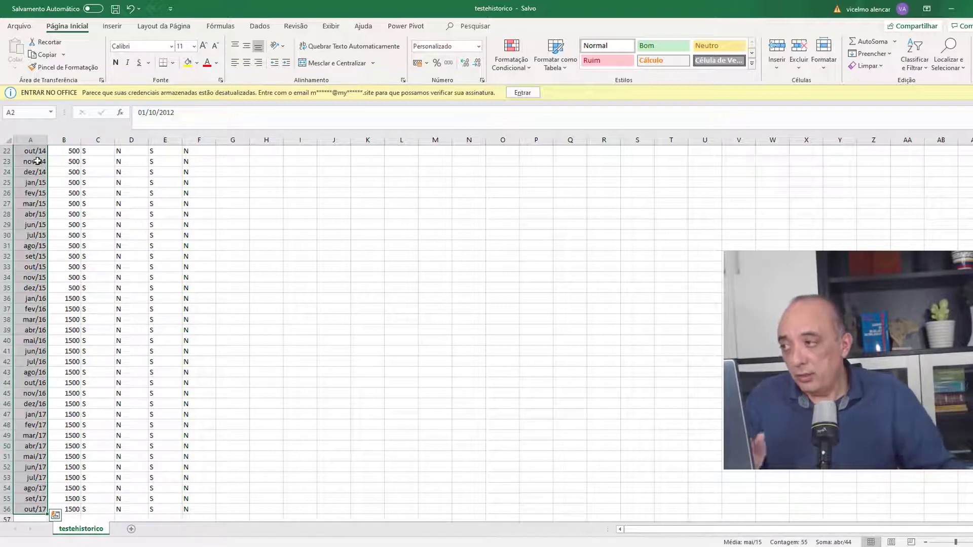
right_click(38, 161)
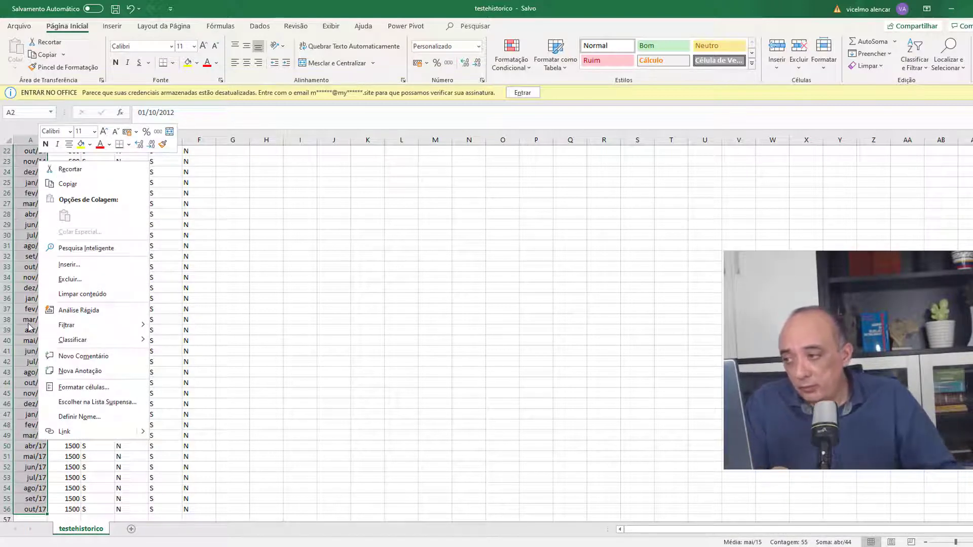
left_click(84, 388)
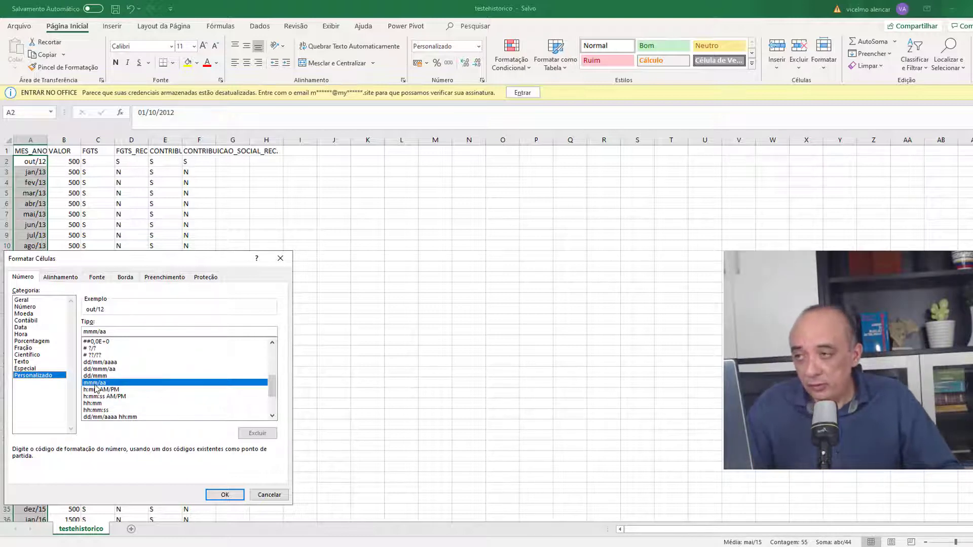
Step: Switch to PJe-Calc to check the date format required by the import, and return to the cell formatting in Excel
key("alt+Tab")
key("alt+Tab")
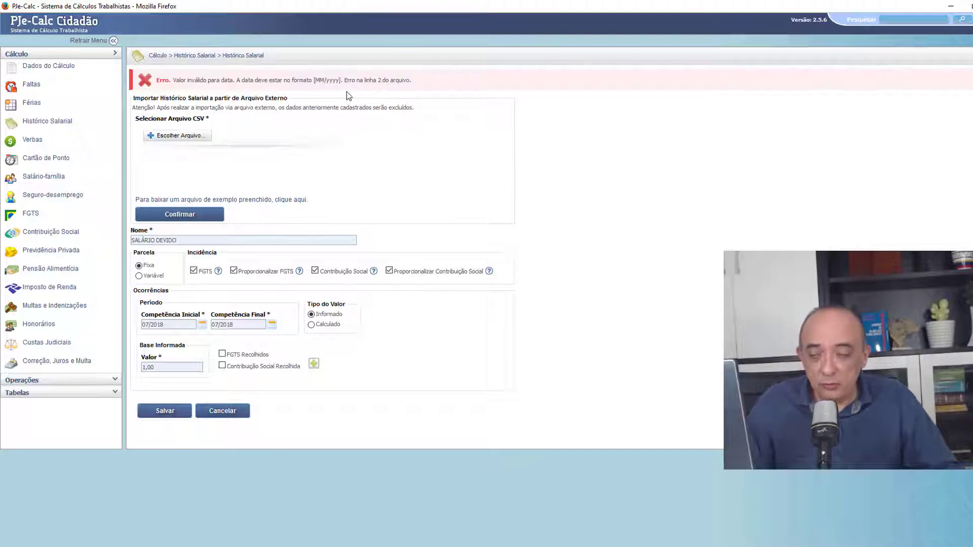
key("alt+Tab")
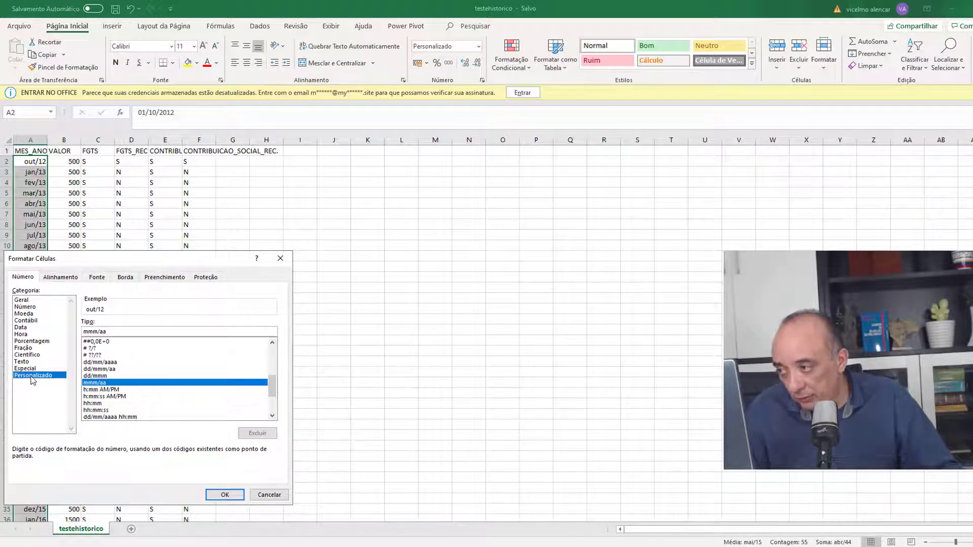
Step: Apply the custom number format mm/aaaa to the selected MES_ANO dates and save testehistorico
left_click(98, 378)
left_click(96, 384)
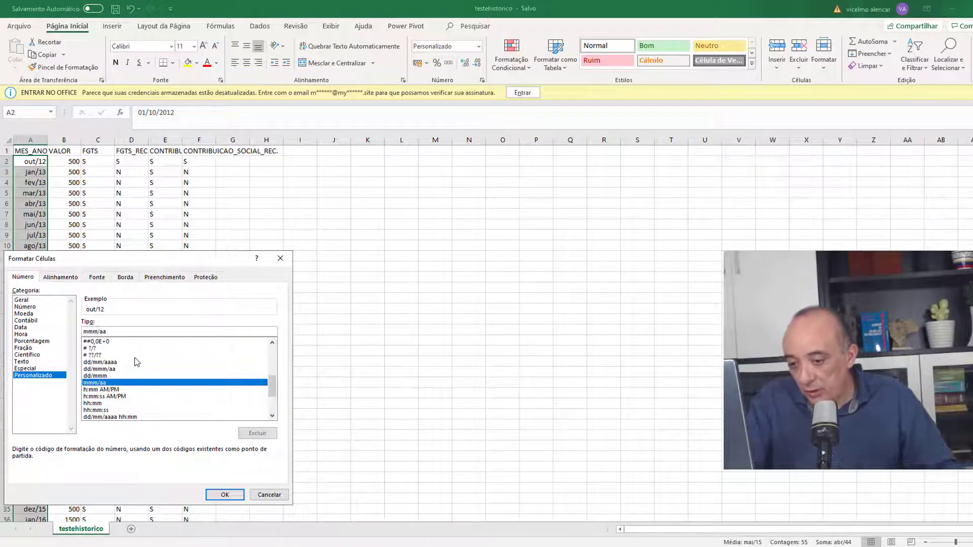
key("BackSpace")
left_click(115, 329)
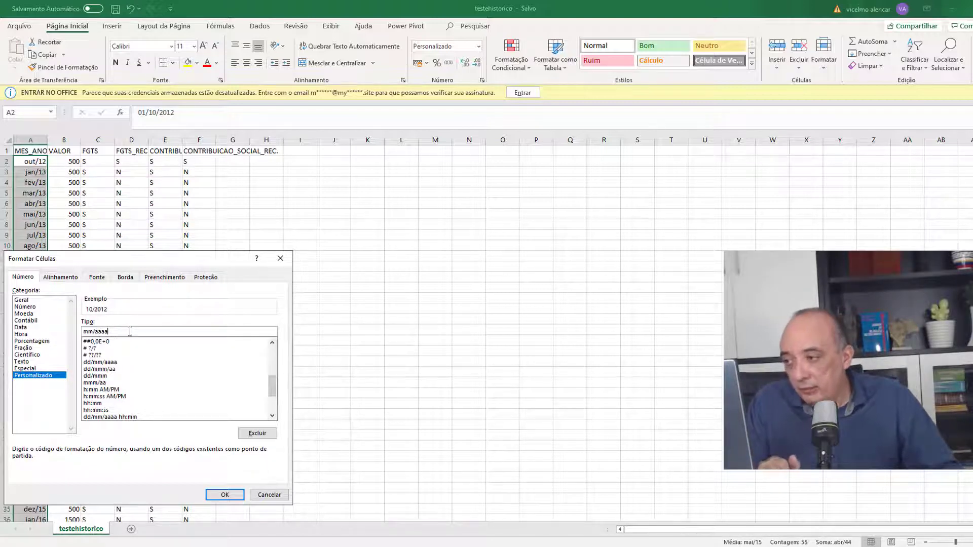
left_click(226, 495)
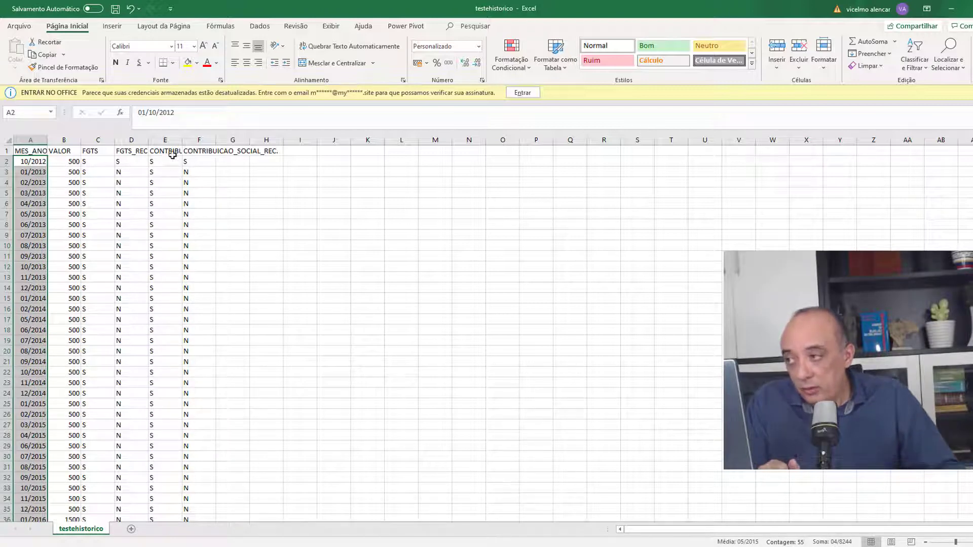
left_click(116, 10)
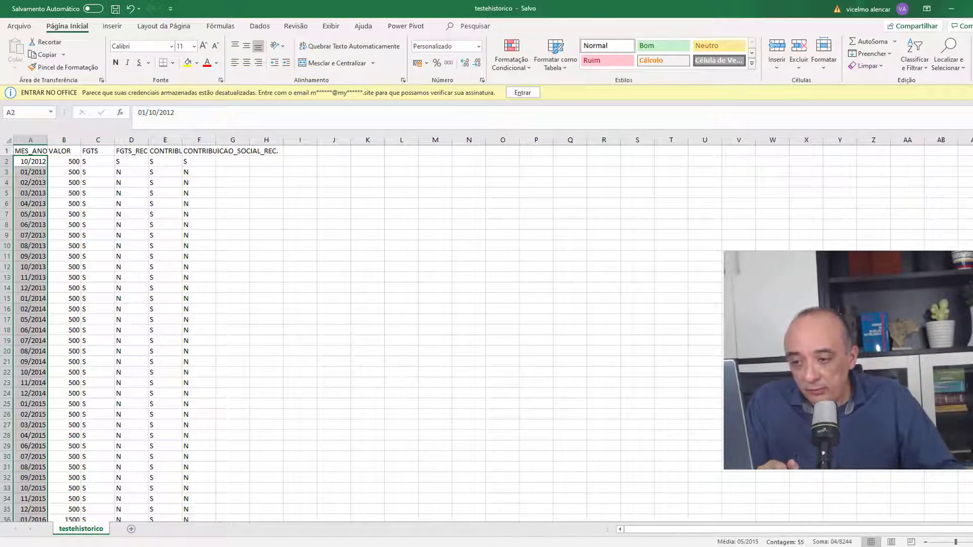
Step: Switch to PJe-Calc, choose testehistorico.csv as the CSV file and import it into the salary history
key("alt+Tab")
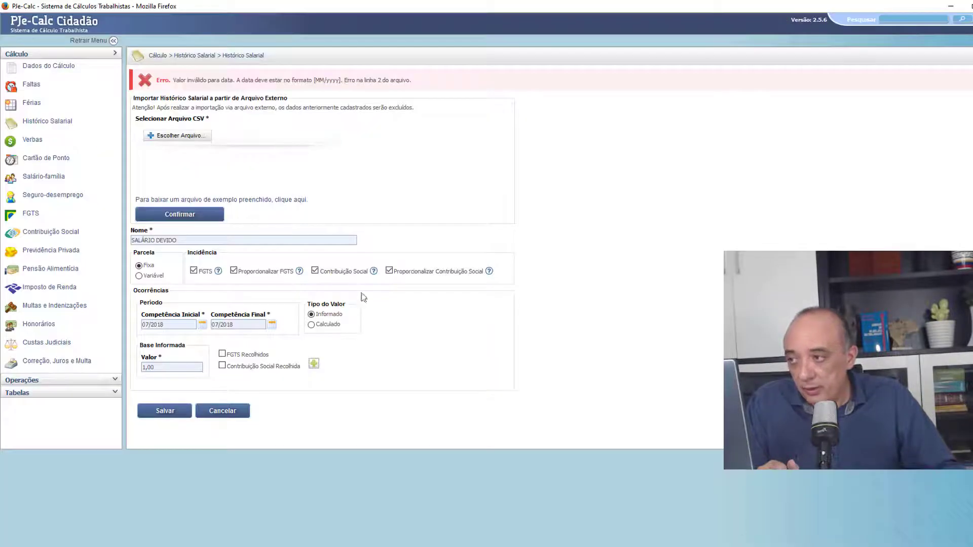
left_click(195, 139)
double_click(146, 74)
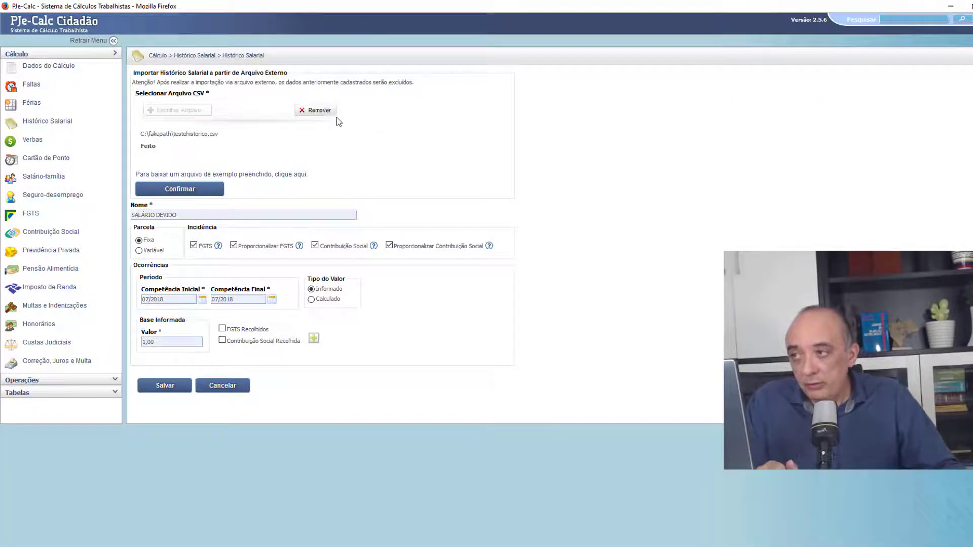
left_click(174, 189)
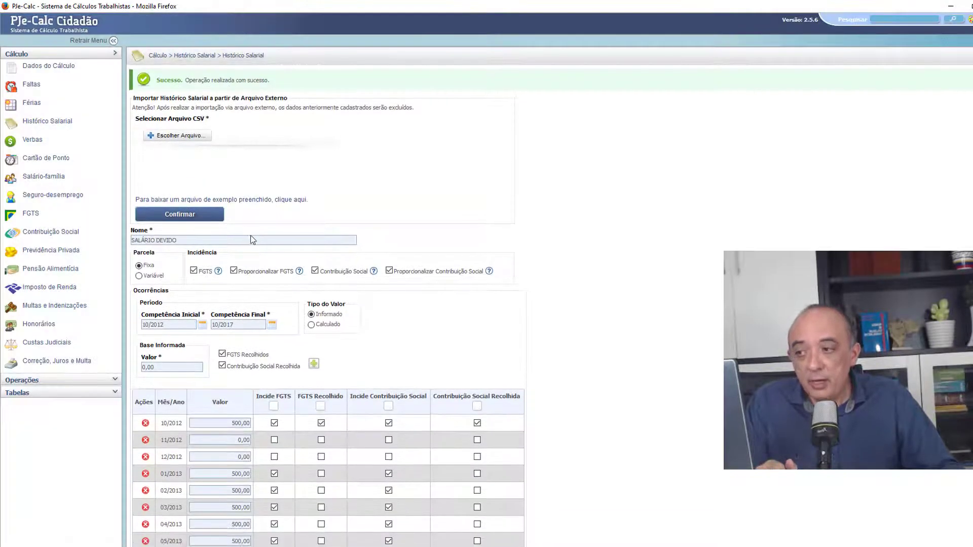
Step: Review the imported monthly salary values and their FGTS and Contribuição Social flags across the whole occurrences table
scroll(250, 237, "down", 12)
scroll(222, 299, "down", 5)
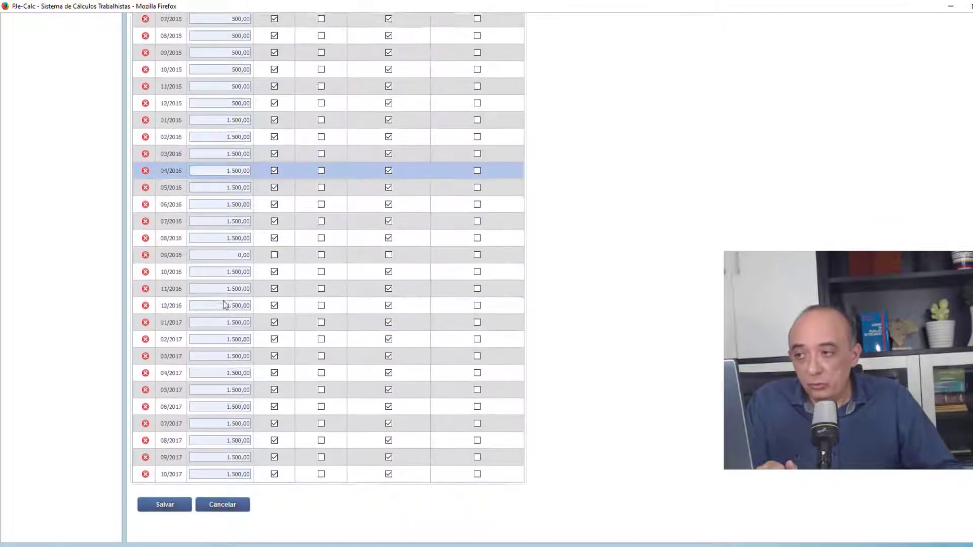
scroll(223, 300, "up", 15)
scroll(225, 302, "up", 1)
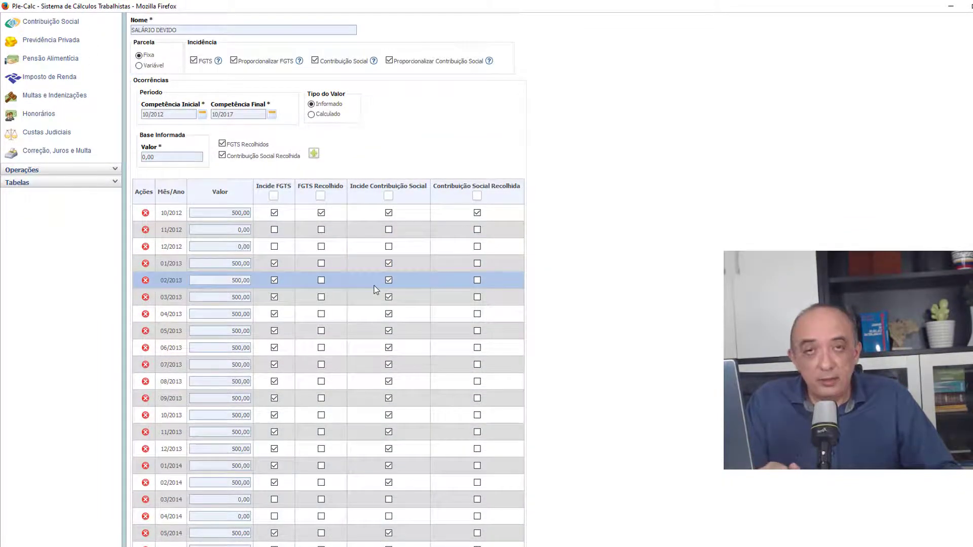
scroll(374, 286, "up", 1)
scroll(374, 288, "up", 5)
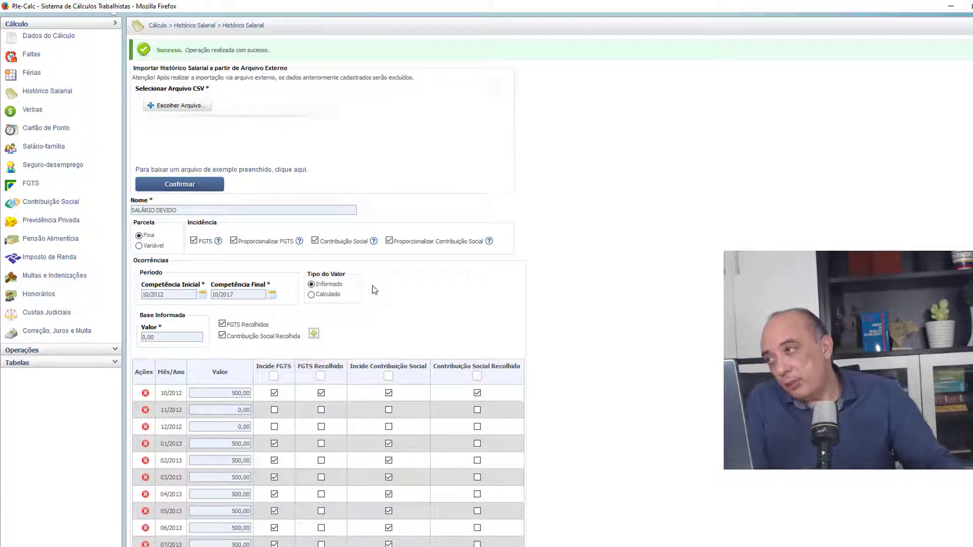
scroll(117, 178, "up", 1)
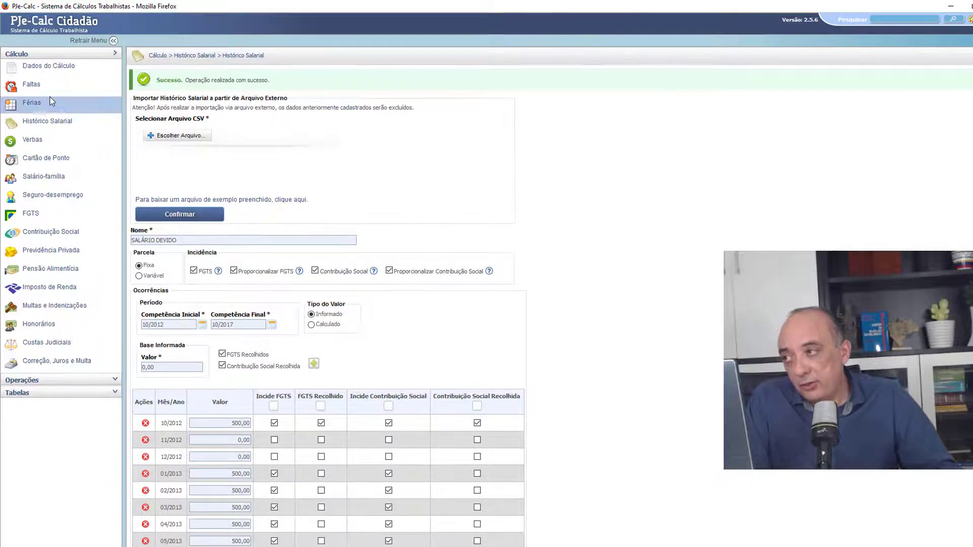
Step: Go to the Faltas page, download the filled-in sample ExemploFaltas.csv and open it with Microsoft Excel
left_click(35, 85)
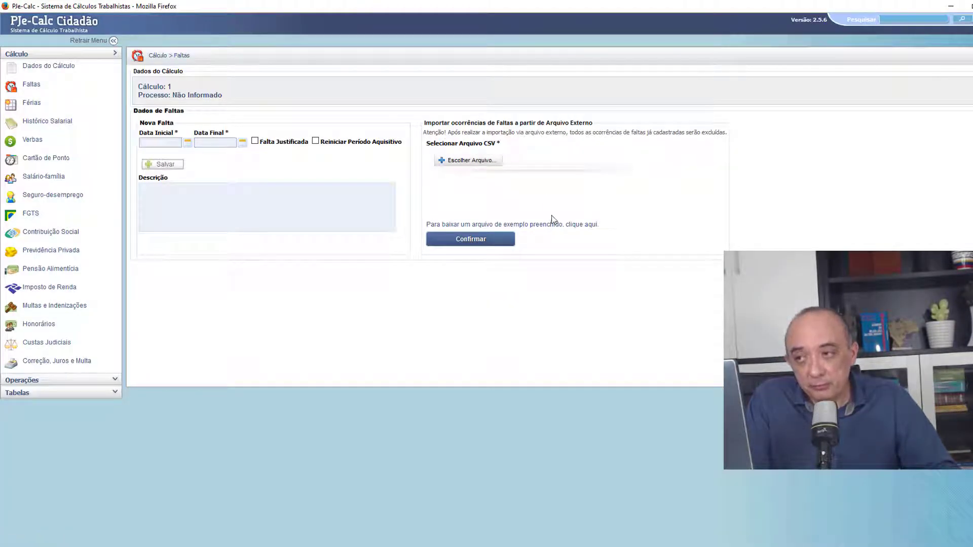
left_click(543, 229)
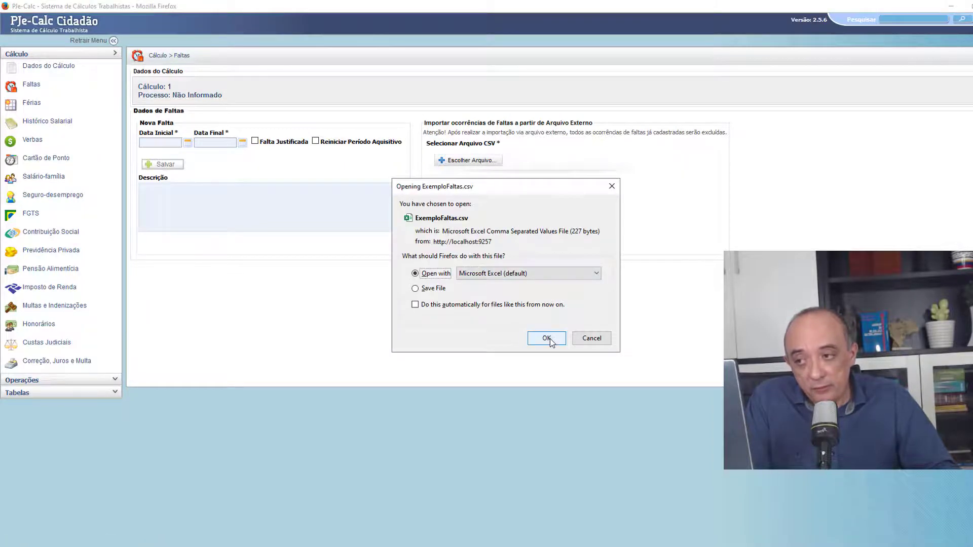
left_click(551, 339)
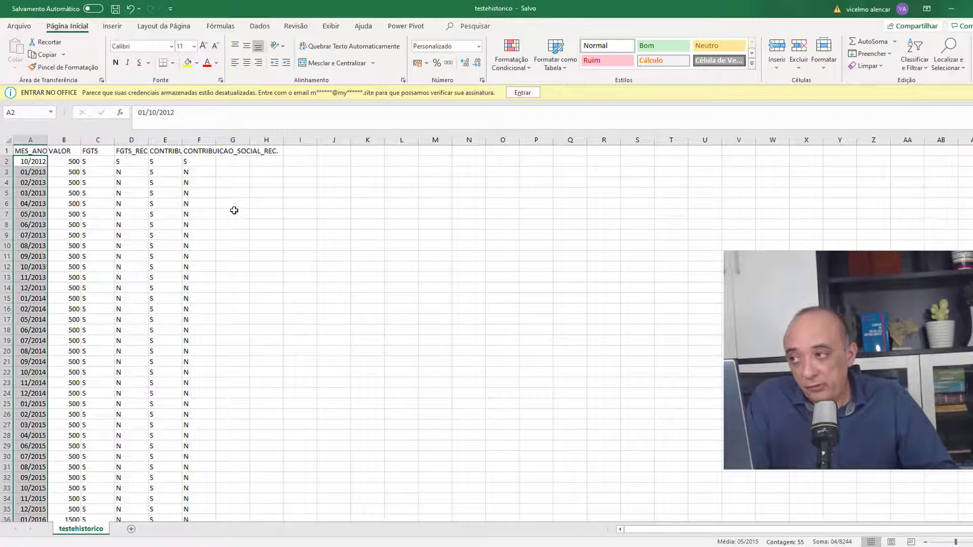
left_click(220, 214)
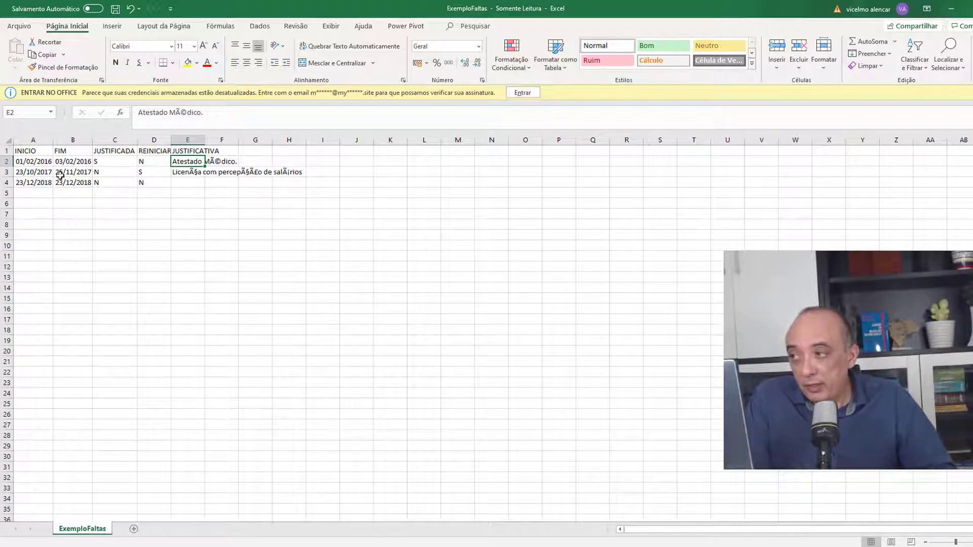
Step: Examine how the INICIO, FIM, JUSTIFICADA, REINICIAR and JUSTIFICATIVA columns are filled in ExemploFaltas
left_click(40, 164)
left_click(81, 172)
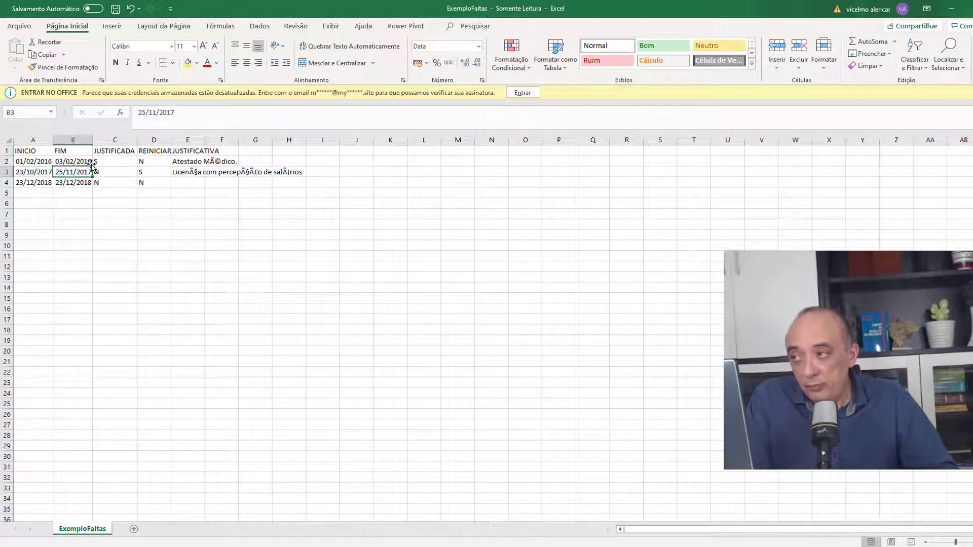
left_click(109, 162)
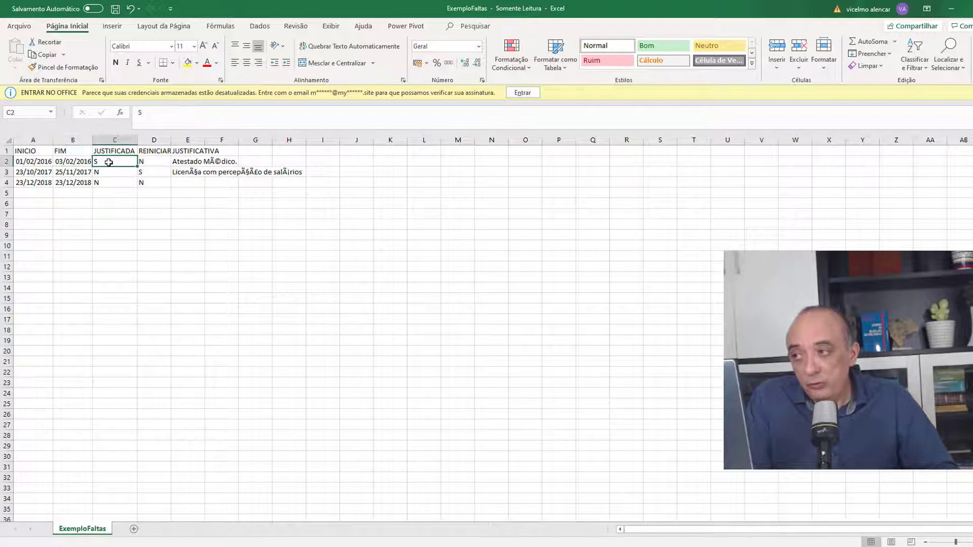
left_click(158, 163)
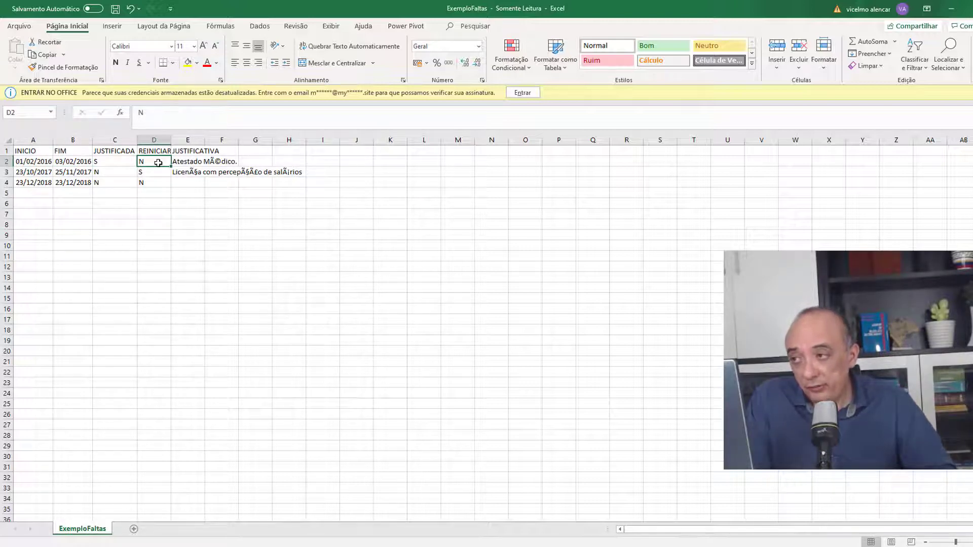
left_click(183, 164)
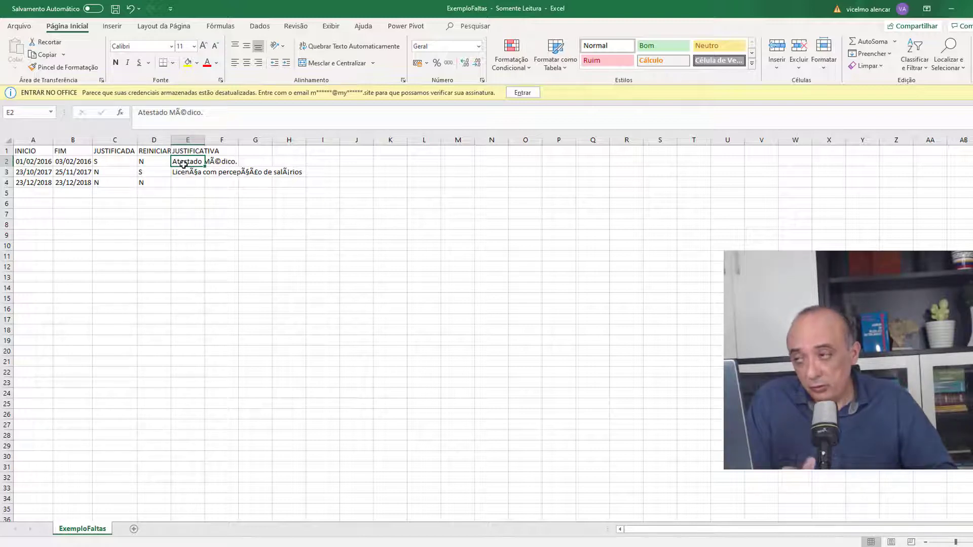
left_click(41, 183)
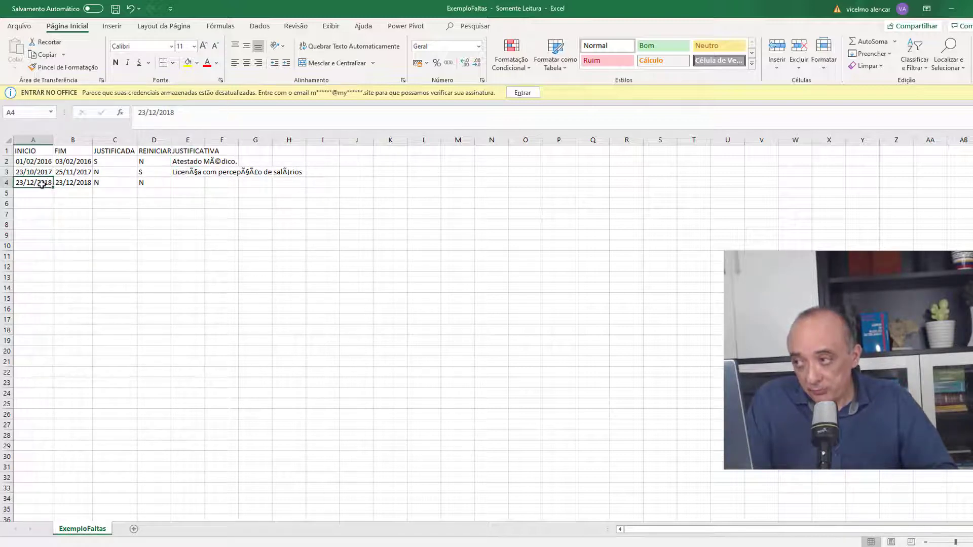
left_click(142, 184)
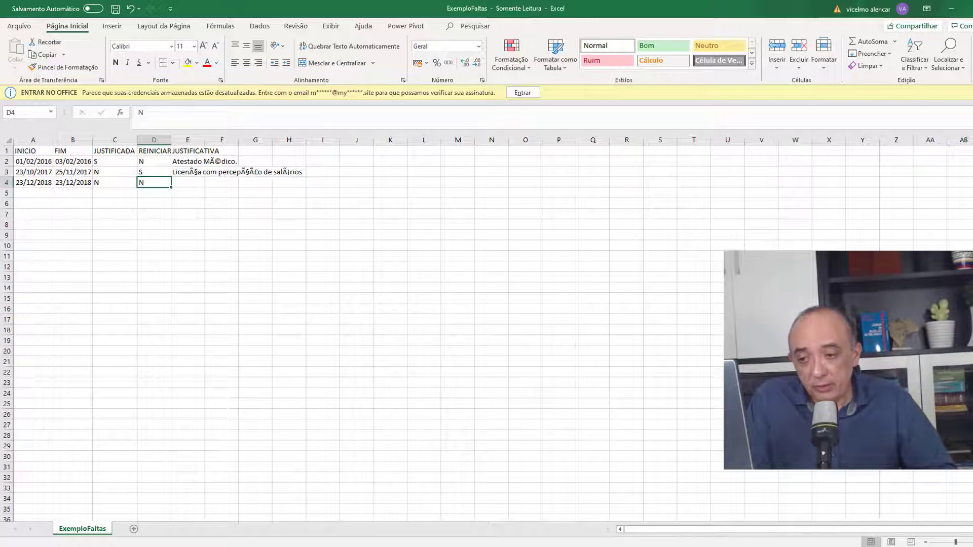
Step: Switch back to PJe-Calc, go to the Férias page and open its filled-in sample ExemploFerias.csv with Microsoft Excel
key("alt+Tab")
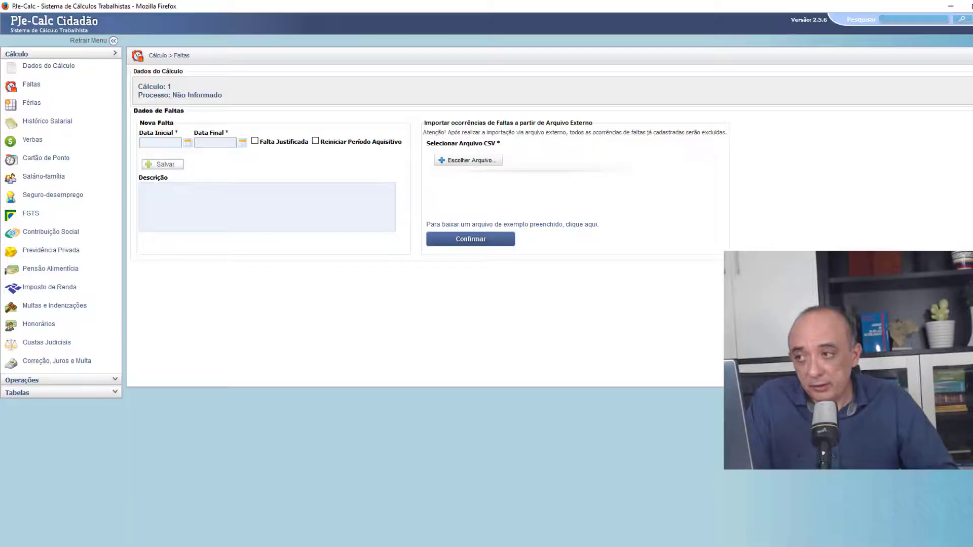
left_click(33, 88)
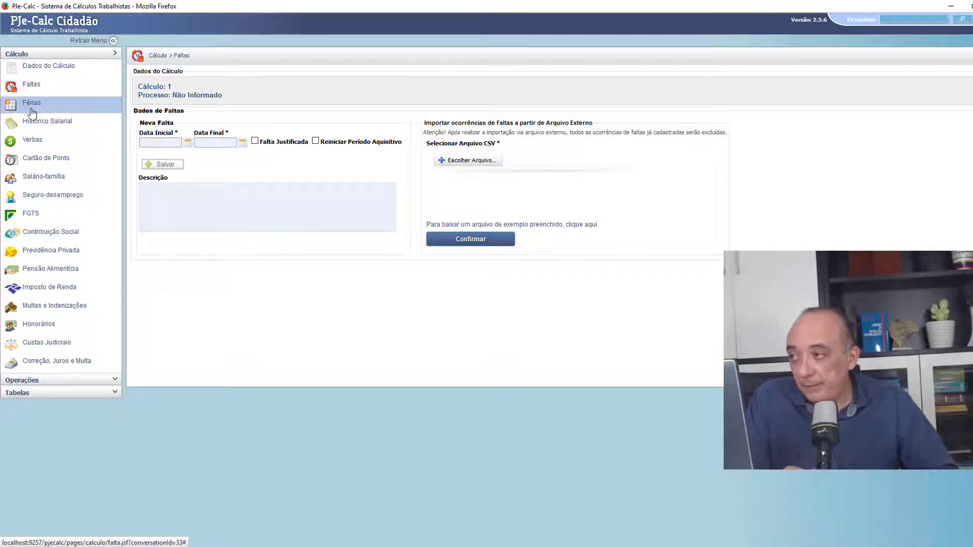
left_click(30, 108)
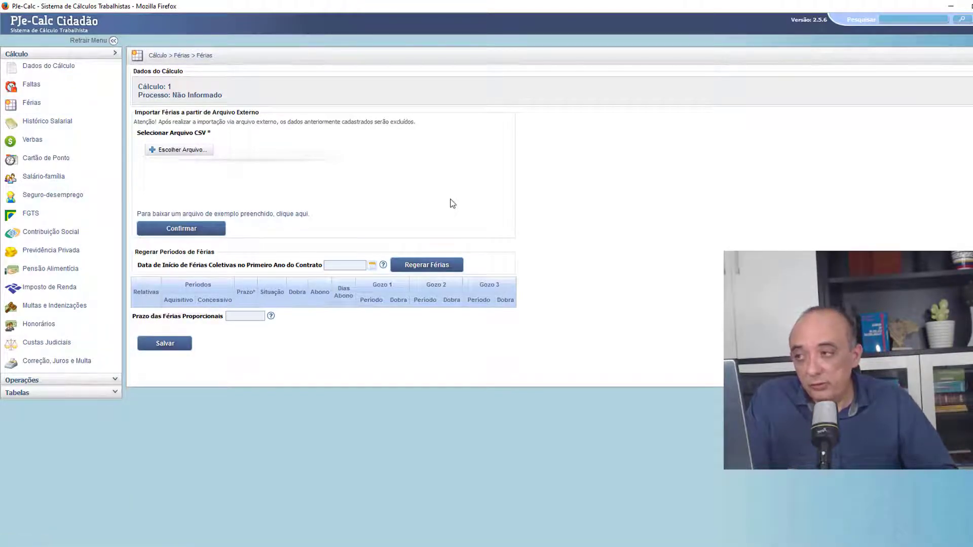
left_click(261, 217)
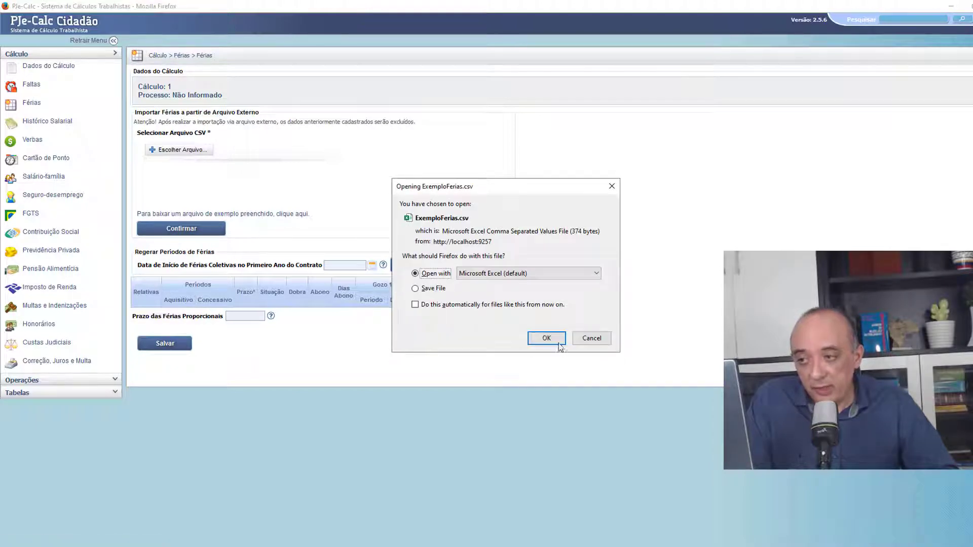
left_click(547, 338)
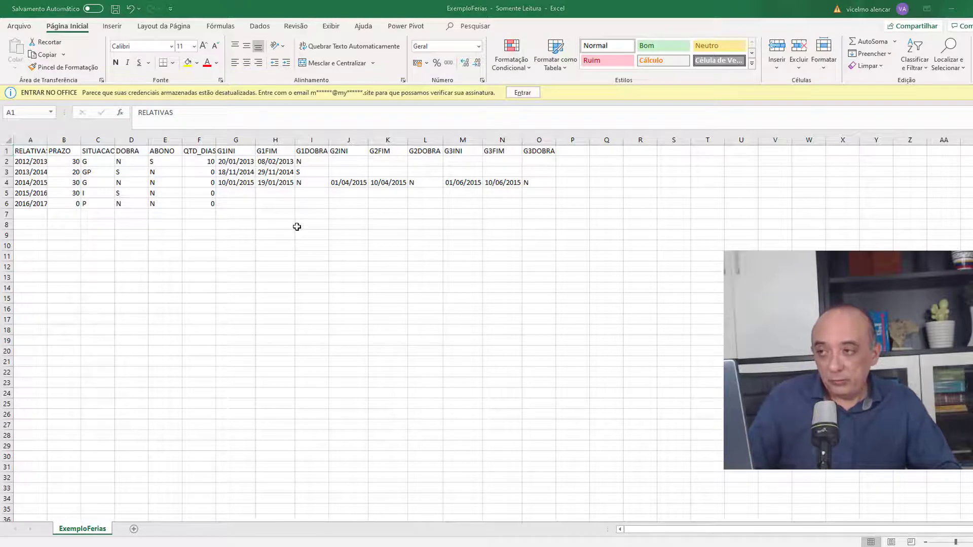
Step: Return to PJe-Calc and switch to the browser window with the TRT8 page on installing PJe-Calc Cidadão
key("alt+Tab")
key("Tab")
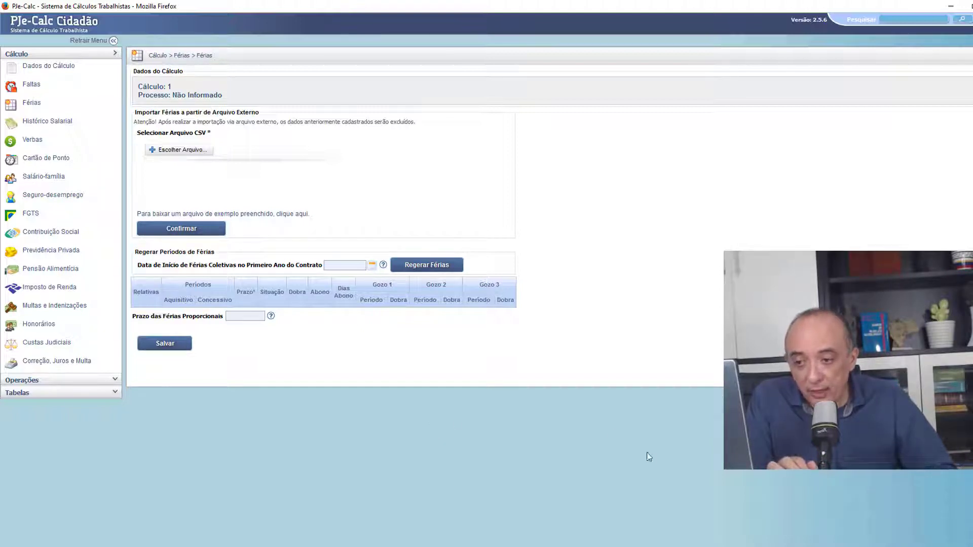
left_click(405, 546)
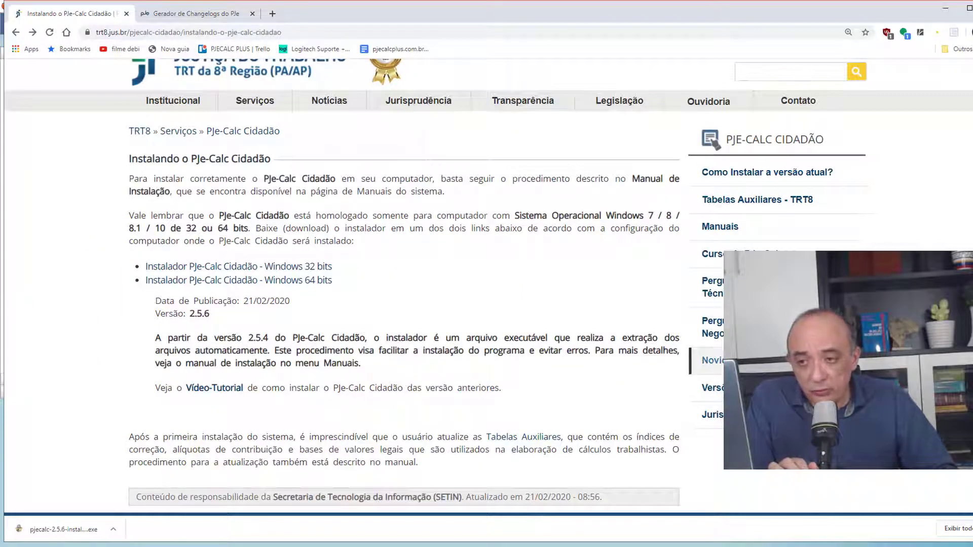
Step: Open the TRT8 page on the new features of the latest PJe-Calc versions
left_click(713, 361)
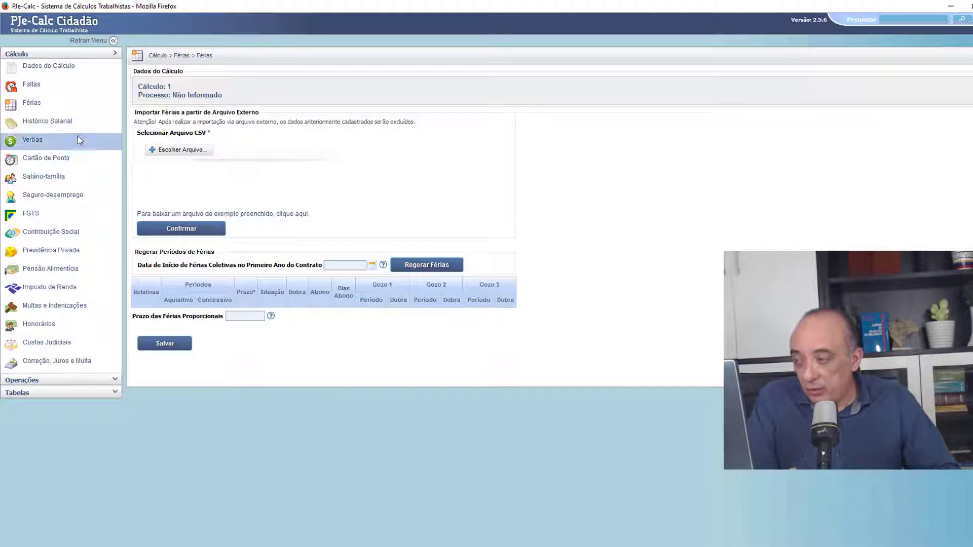
Step: Switch to PJe-Calc and set Índice Trabalhista to Sem Correção on the Correção, Juros e Multa page
left_click(68, 363)
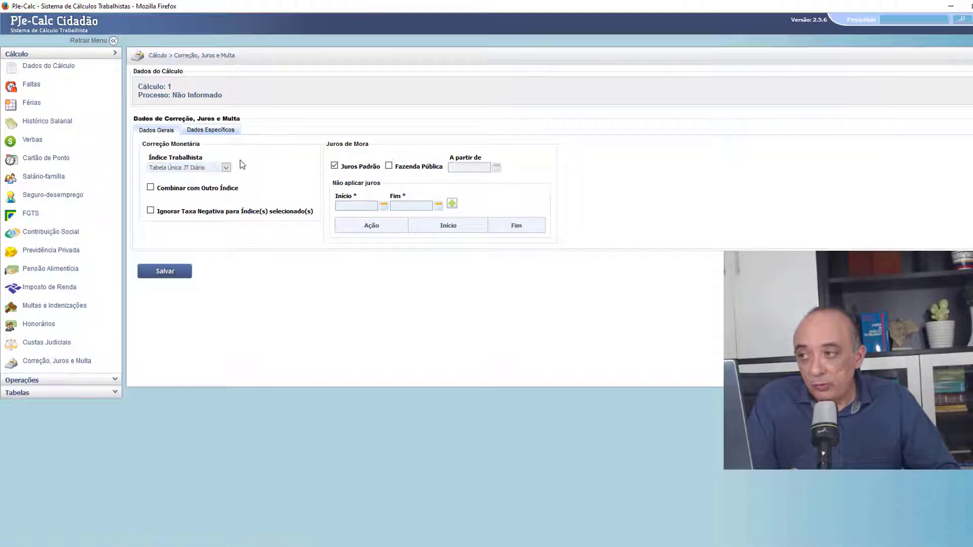
left_click(199, 169)
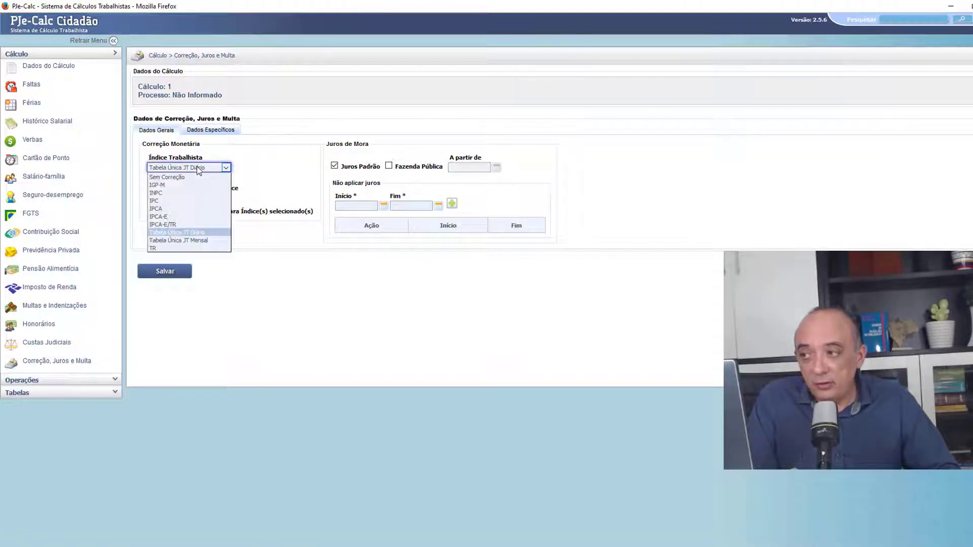
left_click(176, 179)
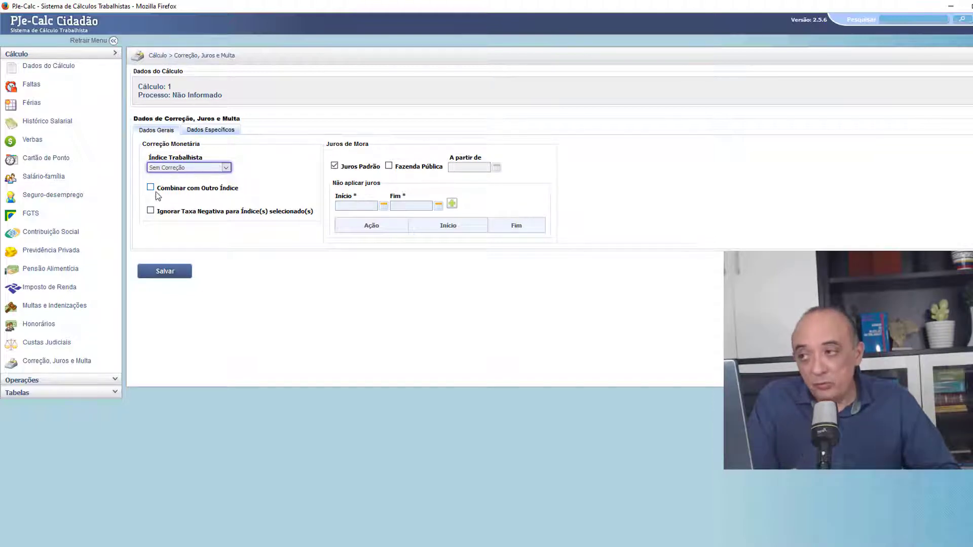
Step: Try to combine the Sem Correção index with IPCA-E as the other labour index from 11/11/2017
left_click(159, 189)
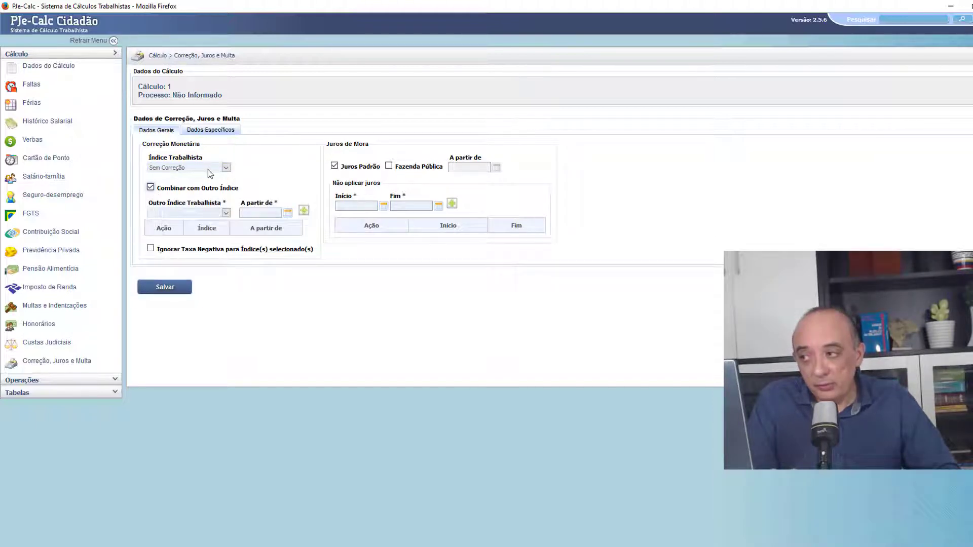
left_click(226, 213)
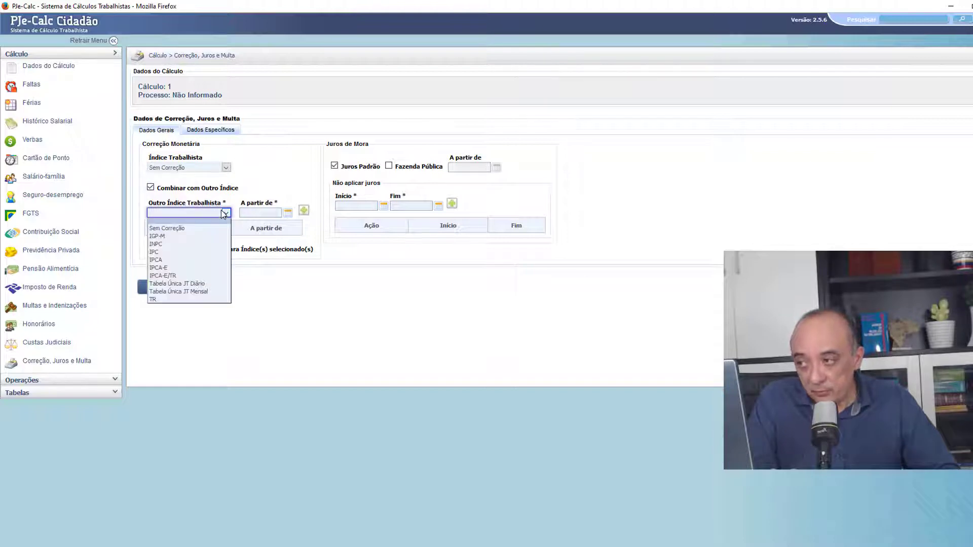
left_click(158, 268)
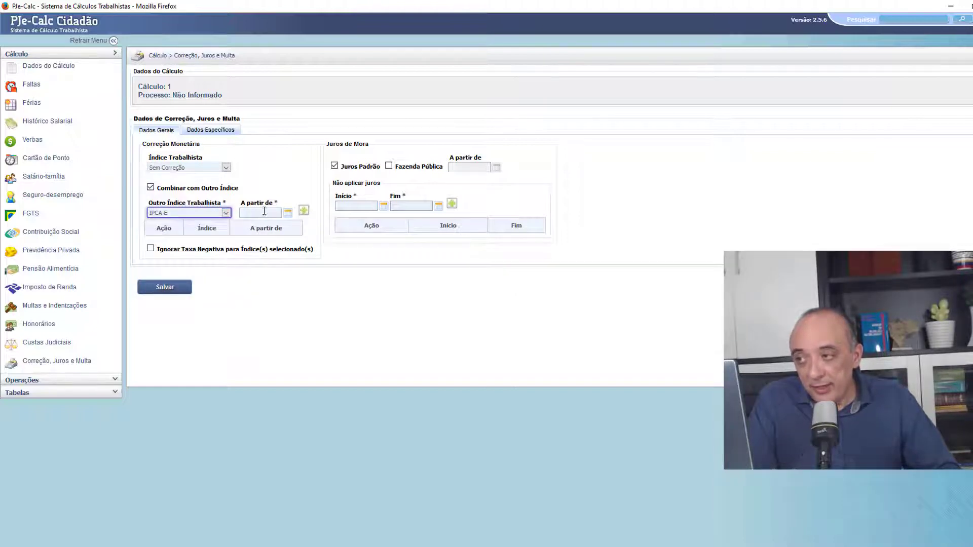
left_click(264, 212)
type("11/11/")
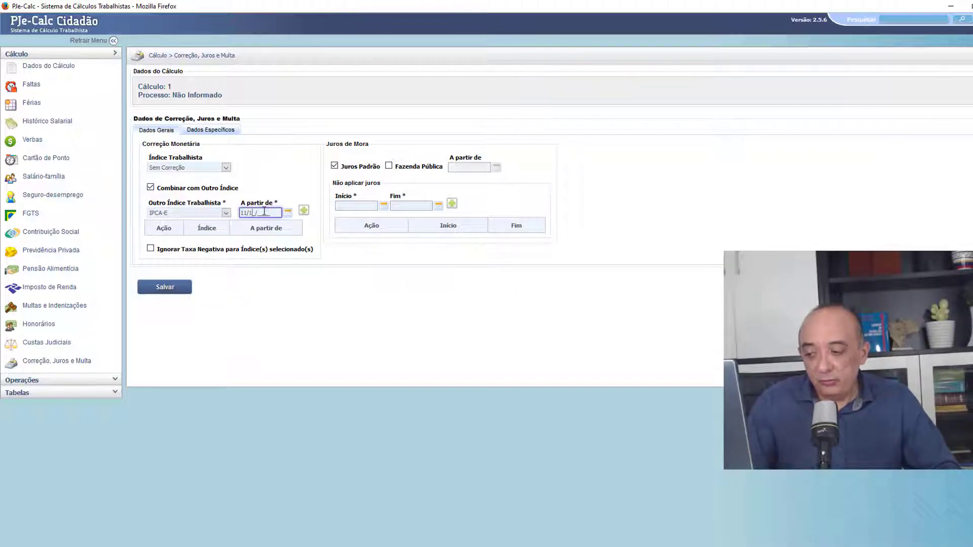
type("2017")
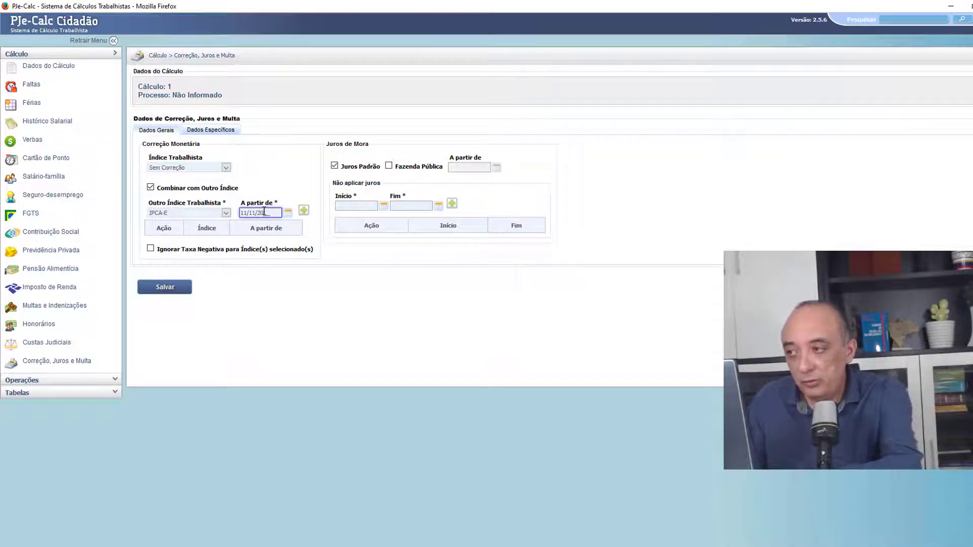
left_click(304, 211)
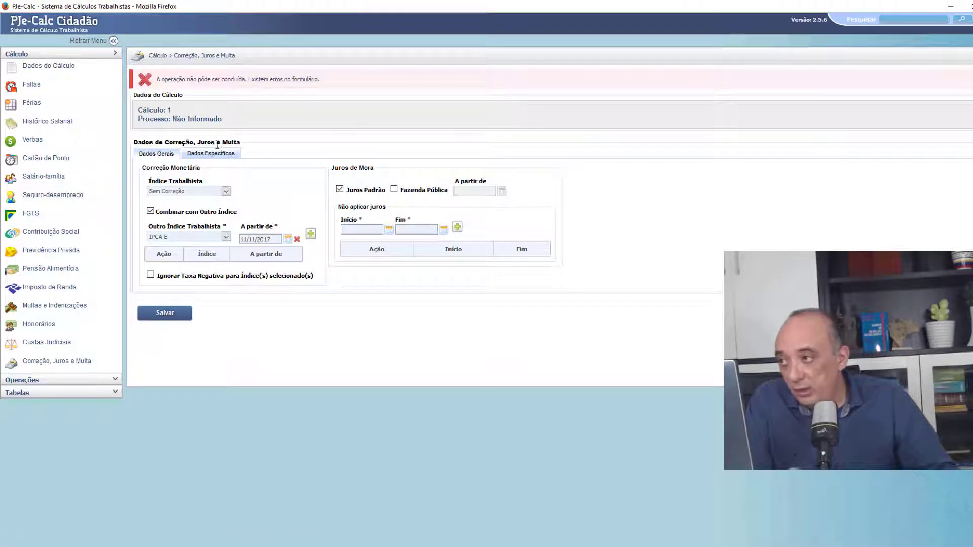
mouse_move(299, 241)
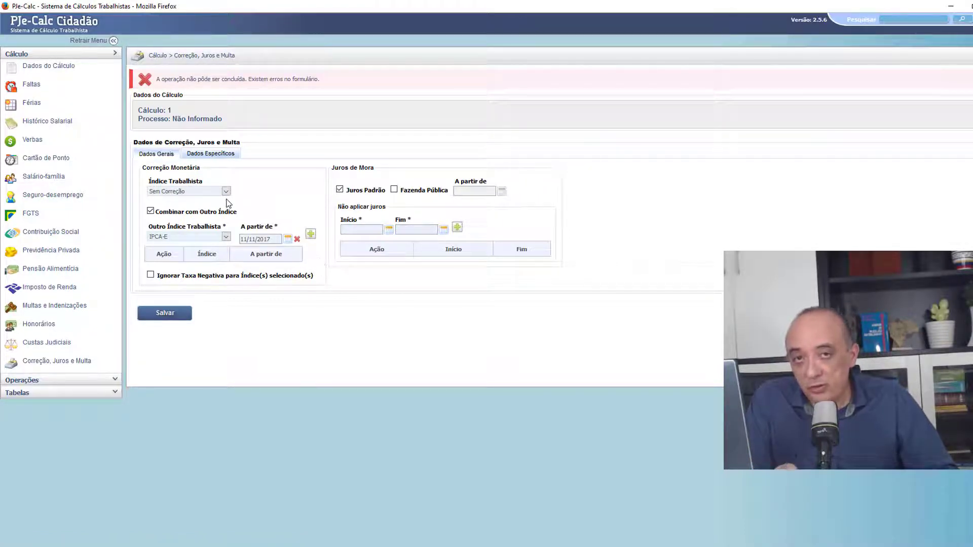
left_click(175, 193)
left_click(175, 192)
left_click(176, 193)
left_click(176, 192)
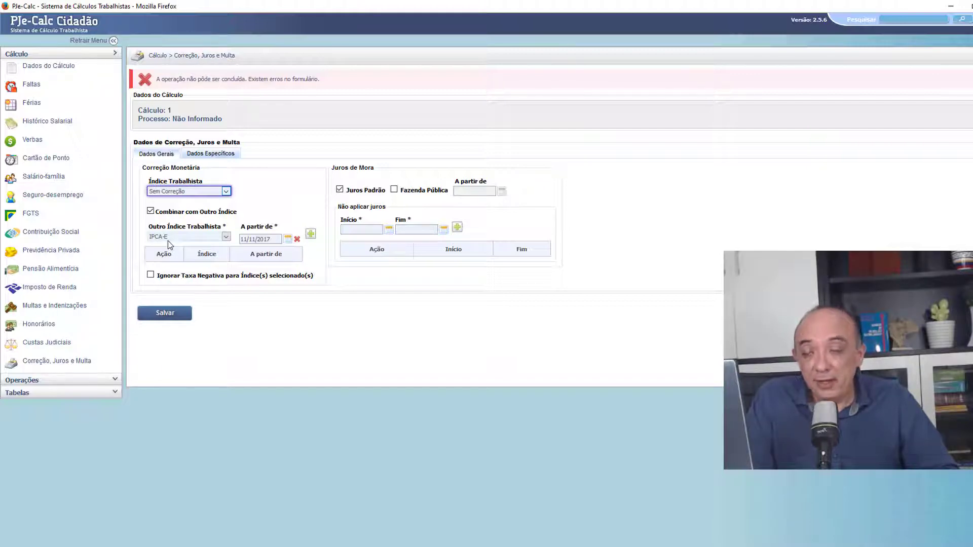
left_click(213, 193)
left_click(213, 194)
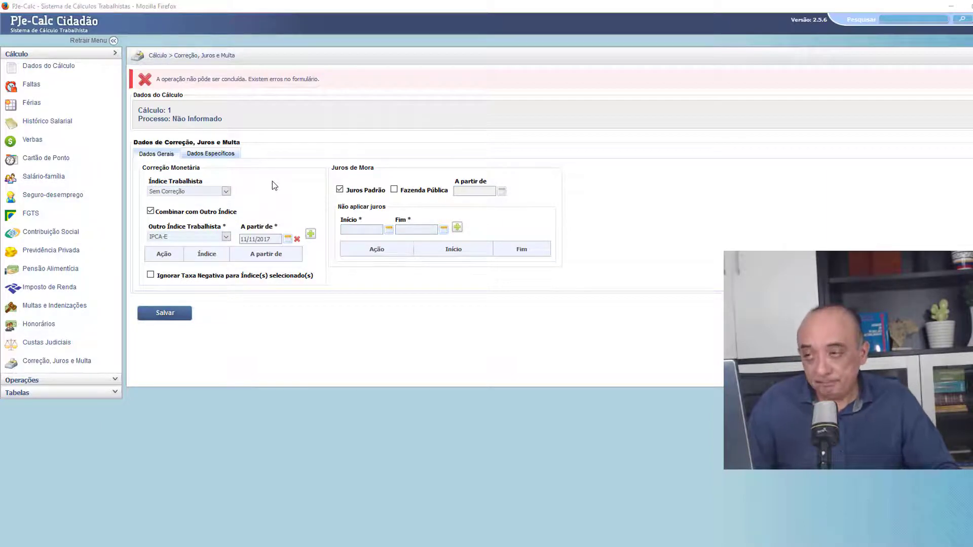
Step: Check the 2.5.6 release notes for the pages that include the Sem Correção index, and return to PJe-Calc
key("alt+Tab")
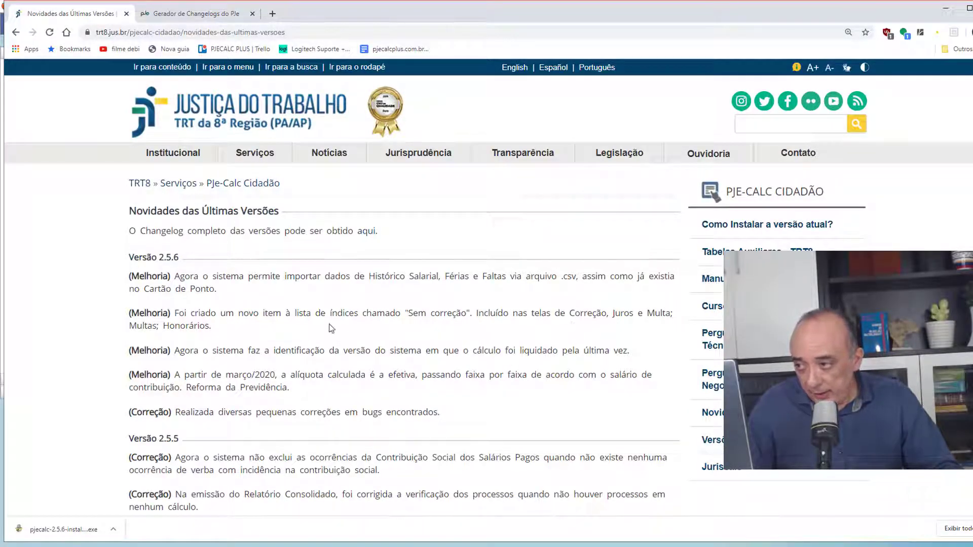
key("alt+Tab")
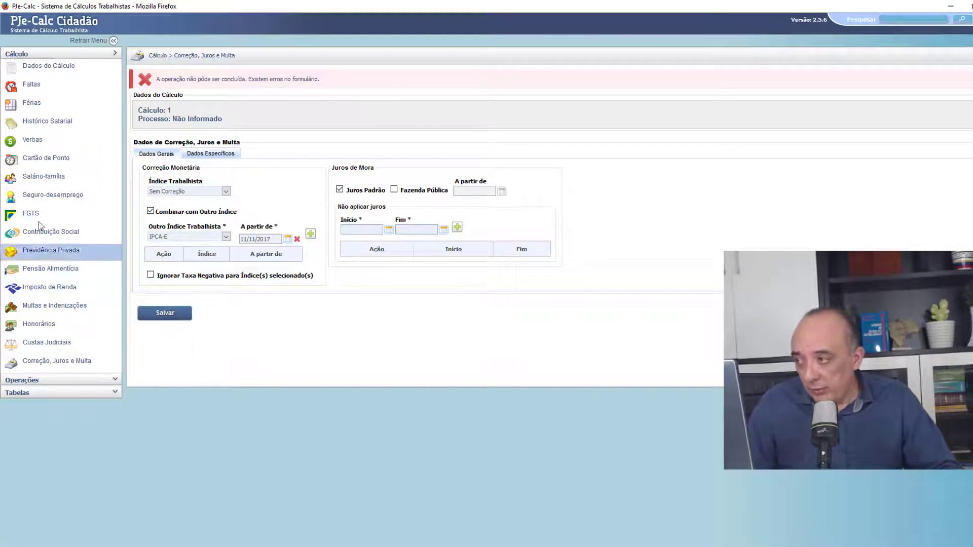
Step: Start a new Multas e Indenizações entry with an Informado value, Sem Correção as the other index and Aplicar Juros enabled
left_click(53, 306)
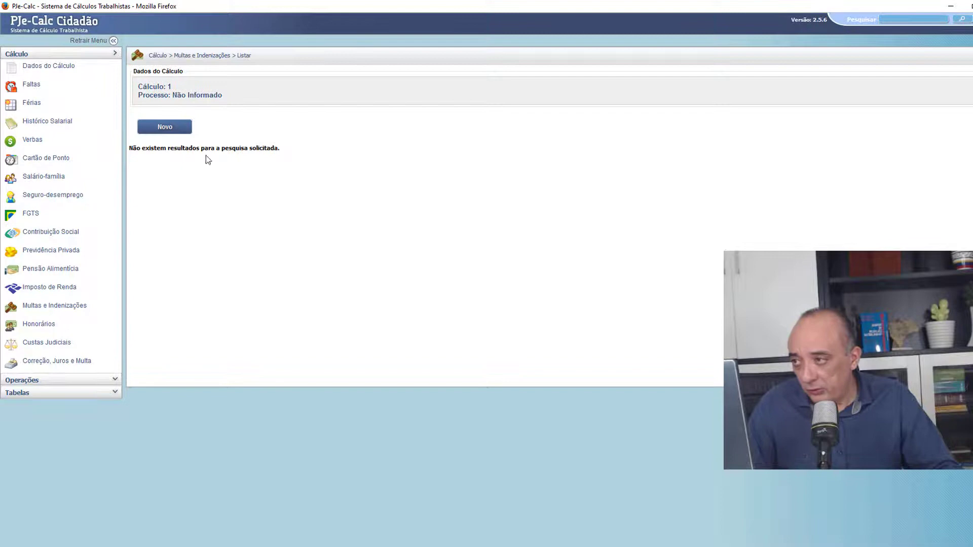
left_click(175, 128)
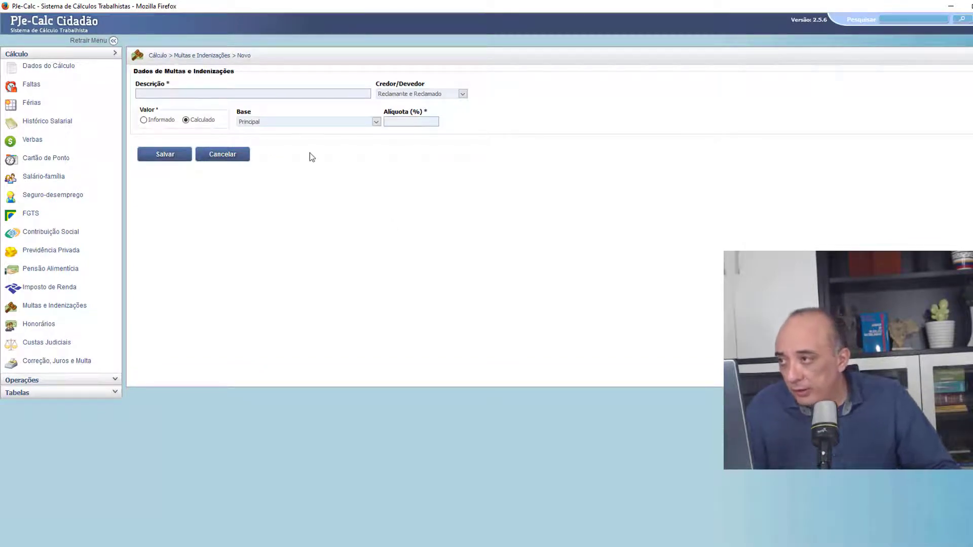
left_click(143, 120)
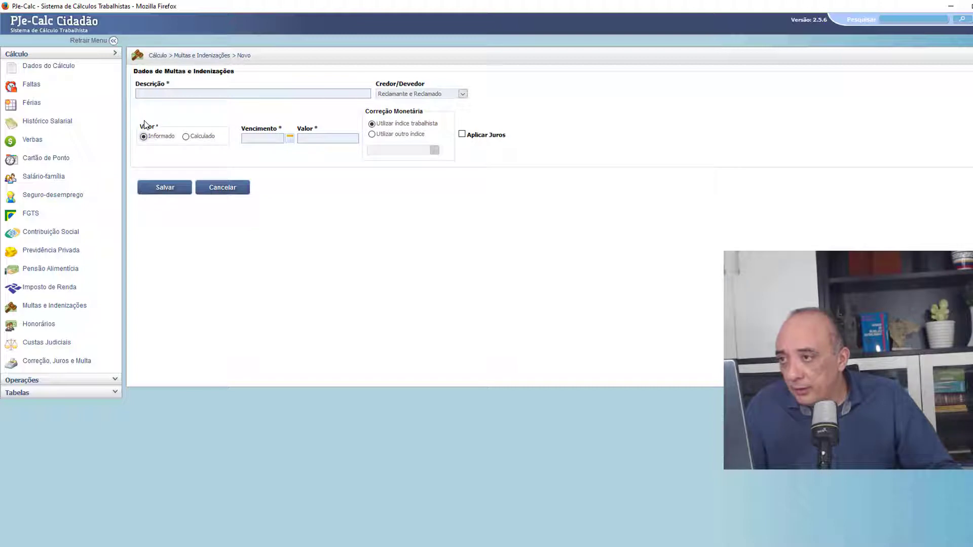
left_click(373, 135)
left_click(381, 151)
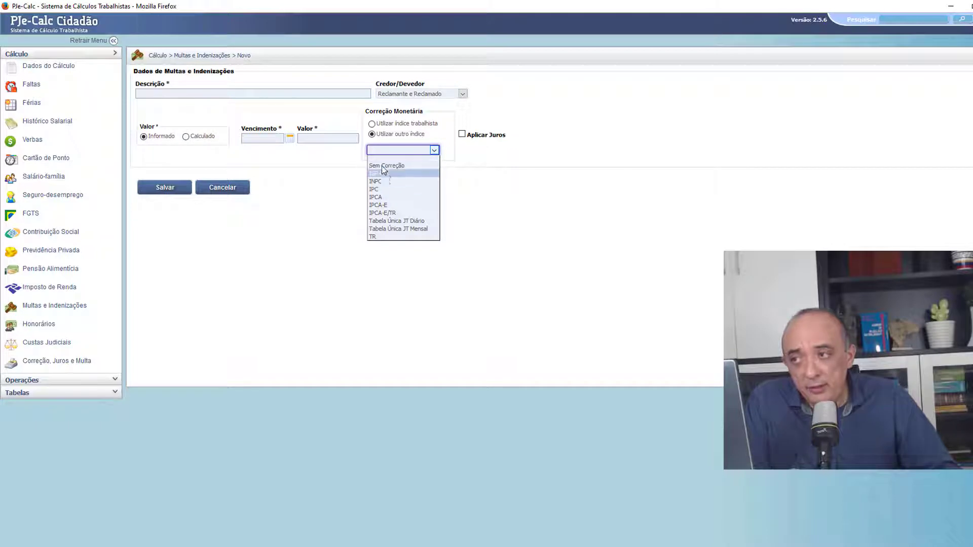
left_click(399, 167)
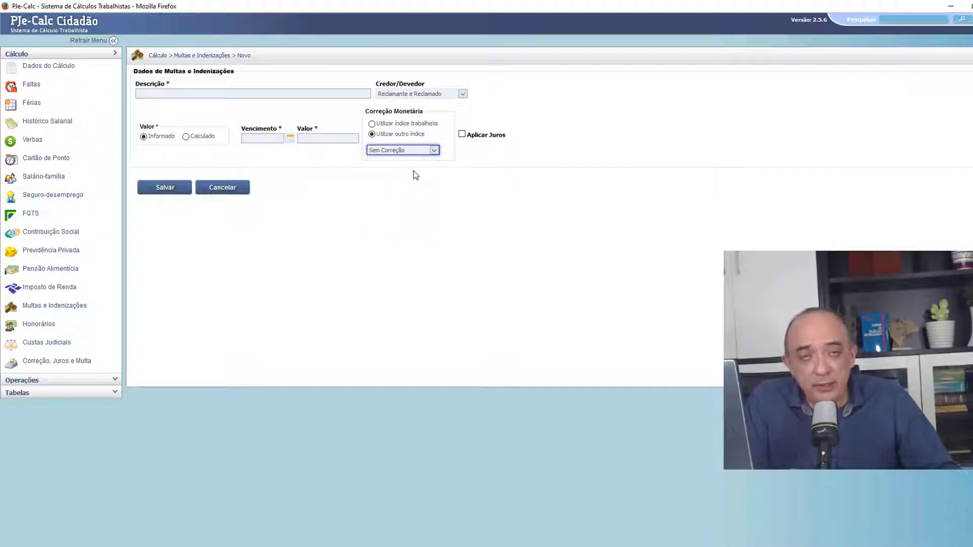
left_click(462, 135)
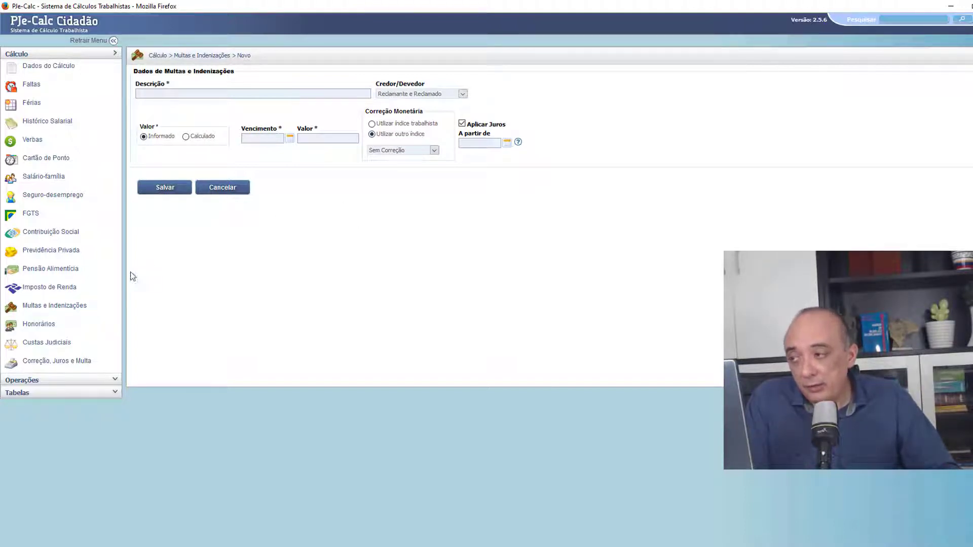
Step: Start a new Honorários entry with an Informado value and Sem Correção as the other monetary correction index
left_click(40, 325)
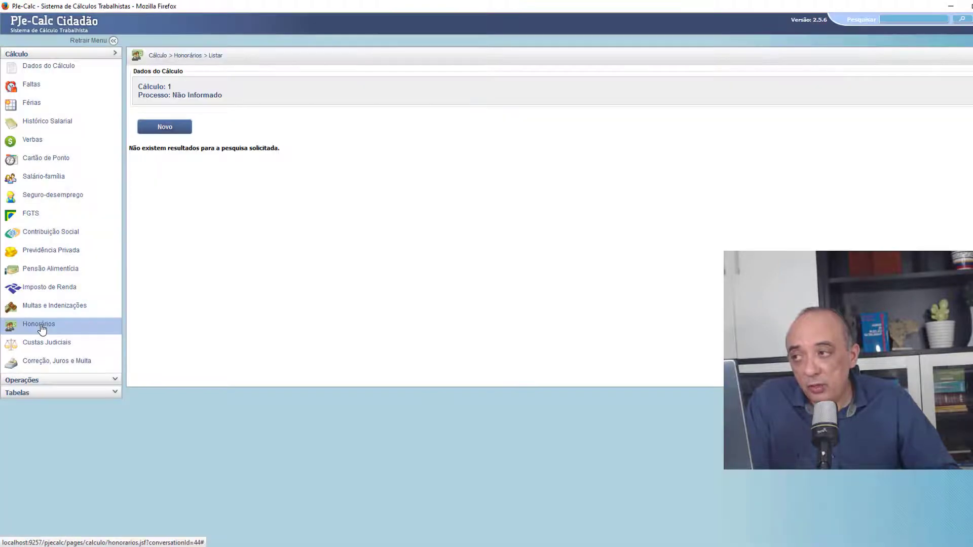
left_click(165, 127)
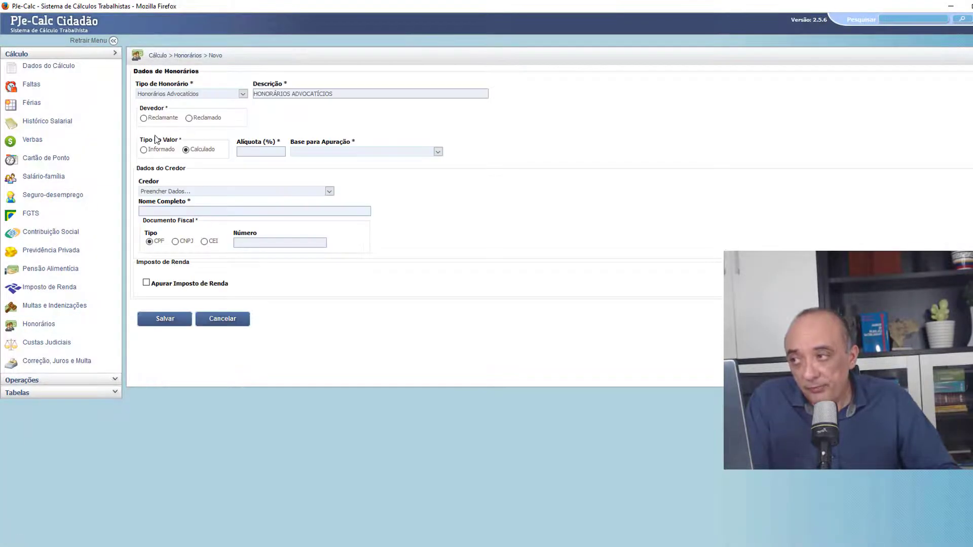
left_click(155, 153)
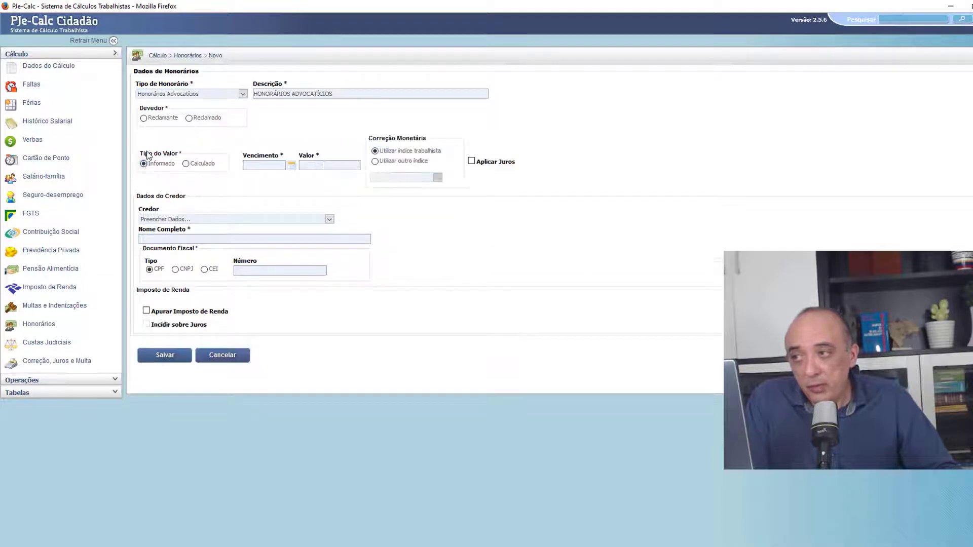
left_click(375, 161)
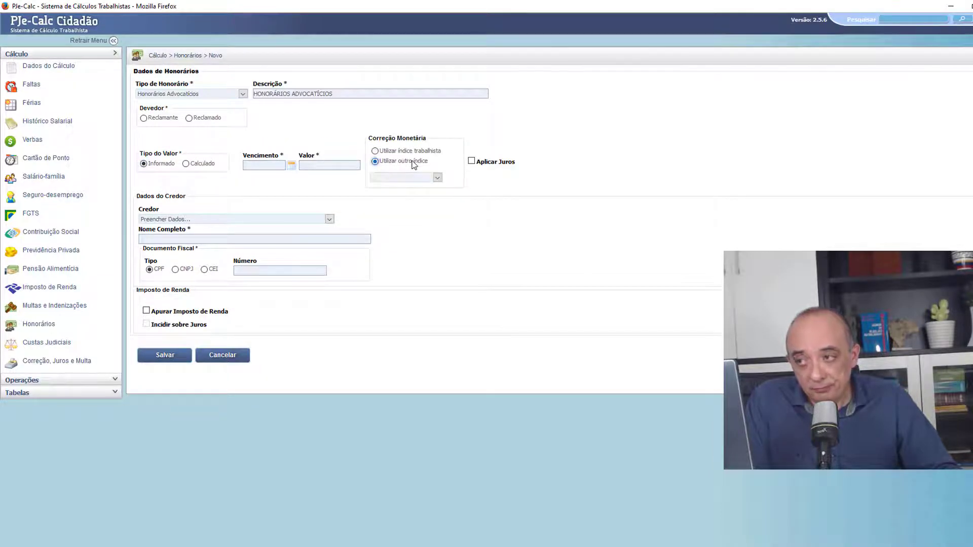
left_click(411, 175)
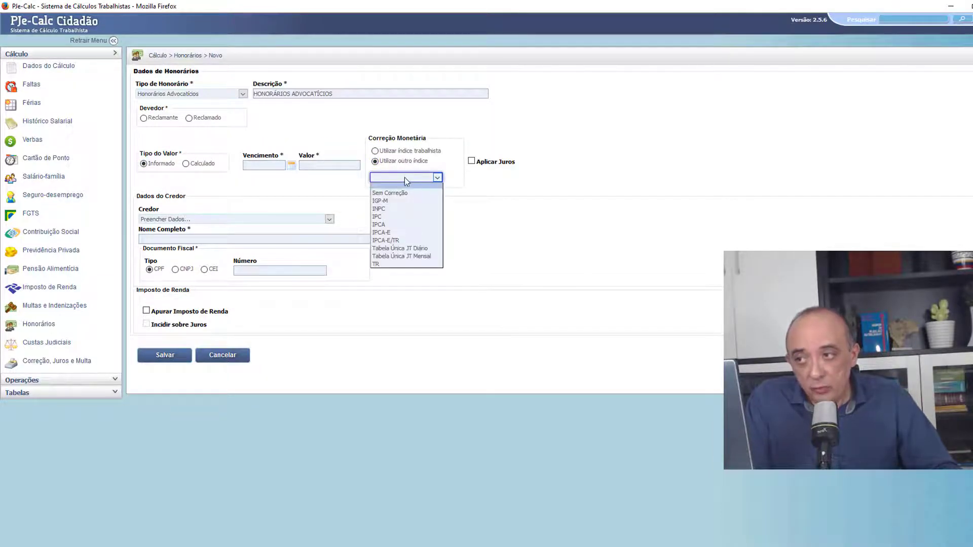
left_click(398, 193)
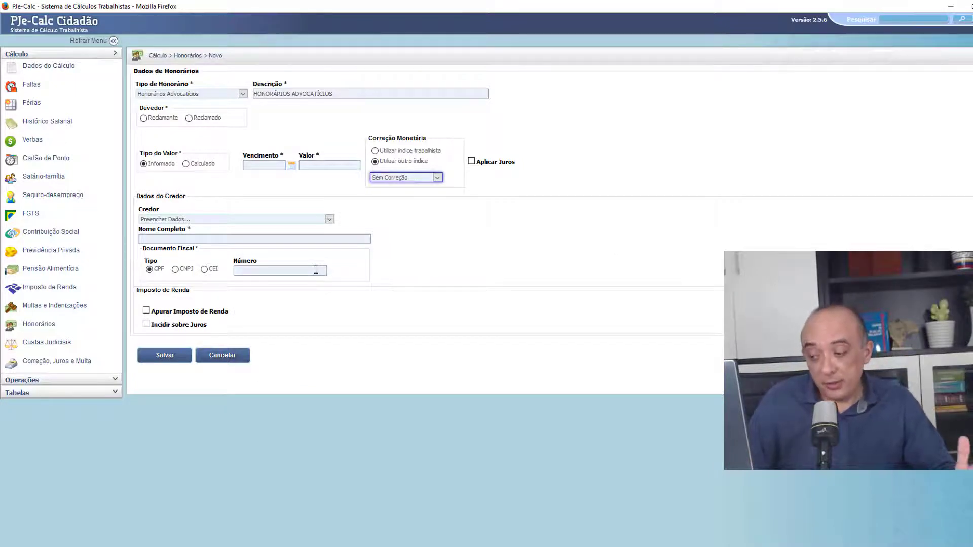
Step: Review the 2.5.6 release notes and the liquidation version line in the PDF calculation report, and return to the notes
key("alt+Tab")
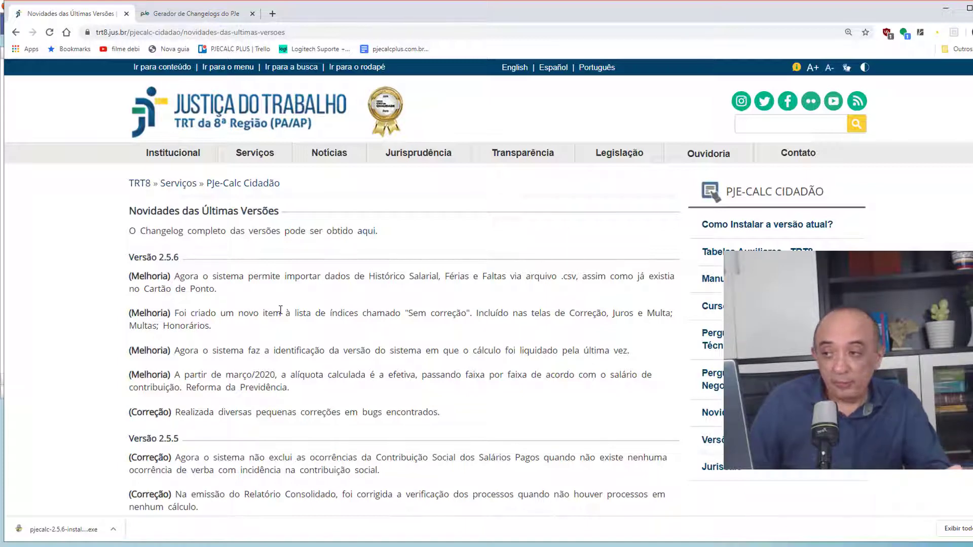
key("alt+Tab")
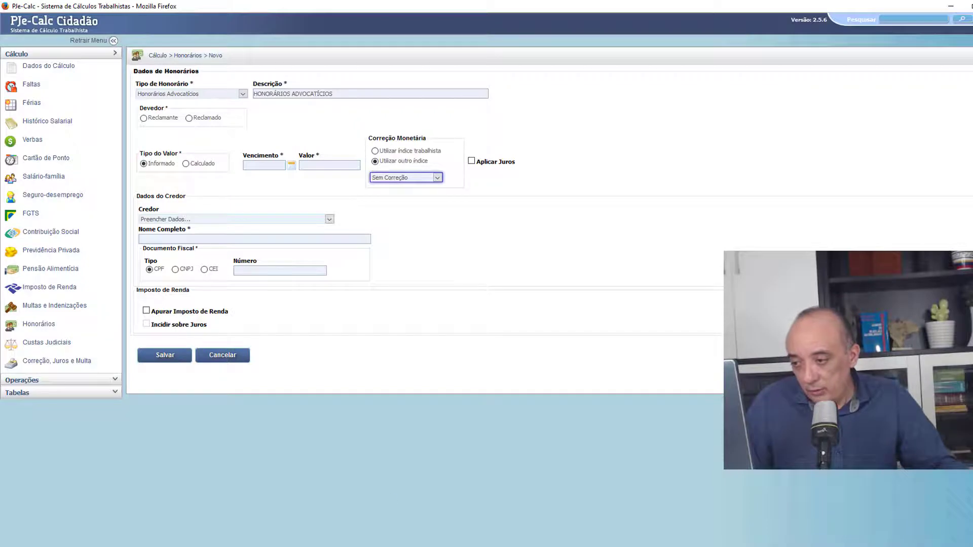
key("alt+Tab")
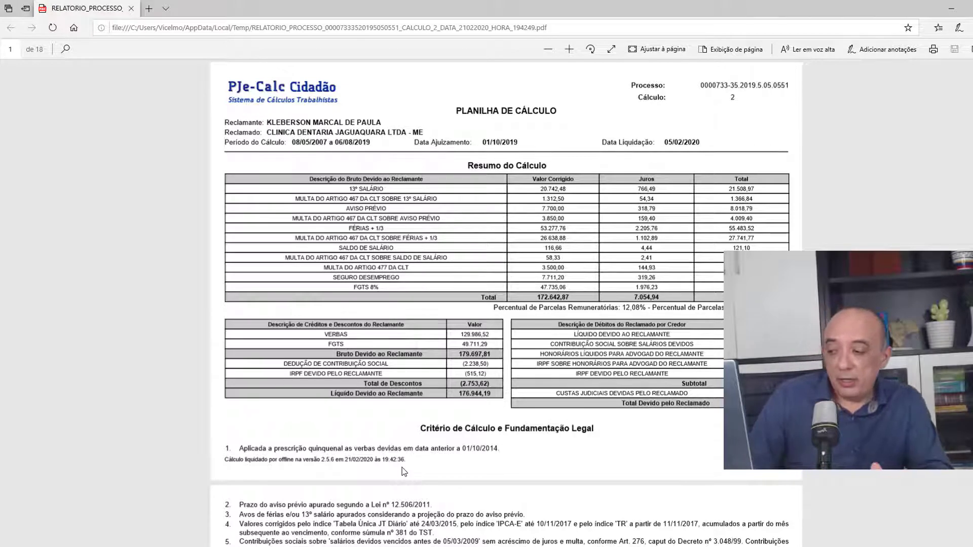
key("alt+Tab")
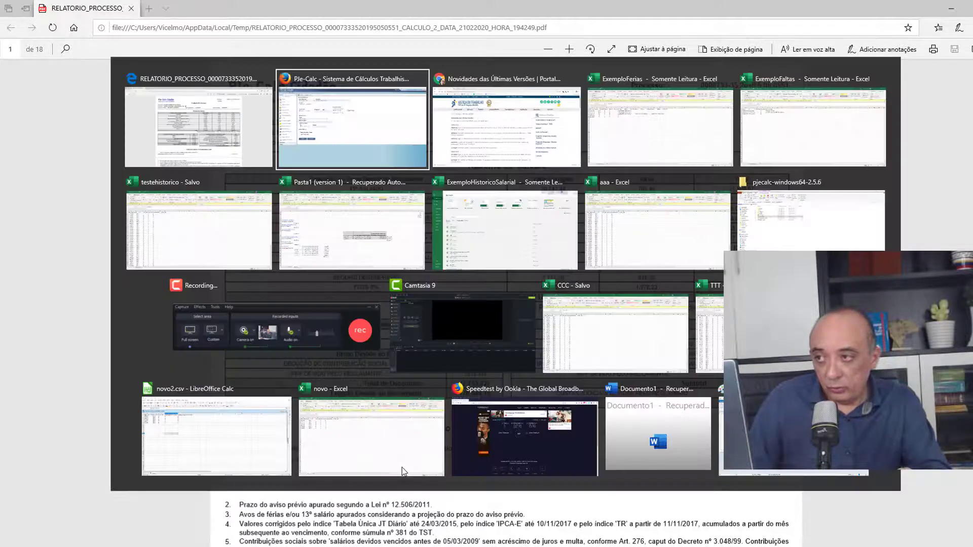
key("alt+Tab")
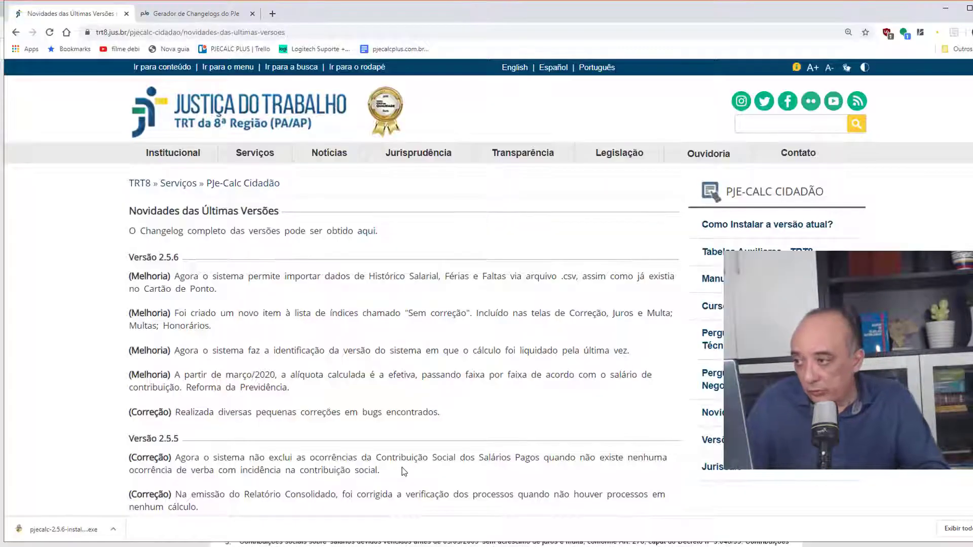